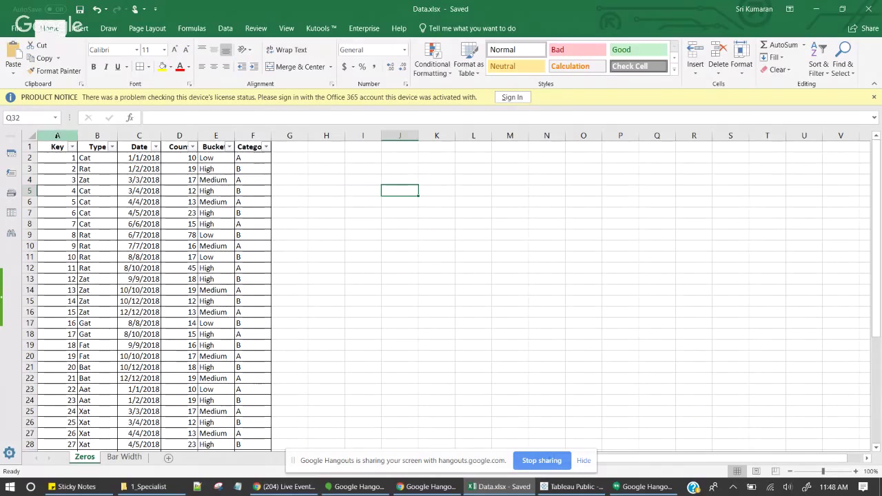
- Select columns A–F, then the range A3:F20 on the Zeros sheet
drag(57, 136, 257, 128)
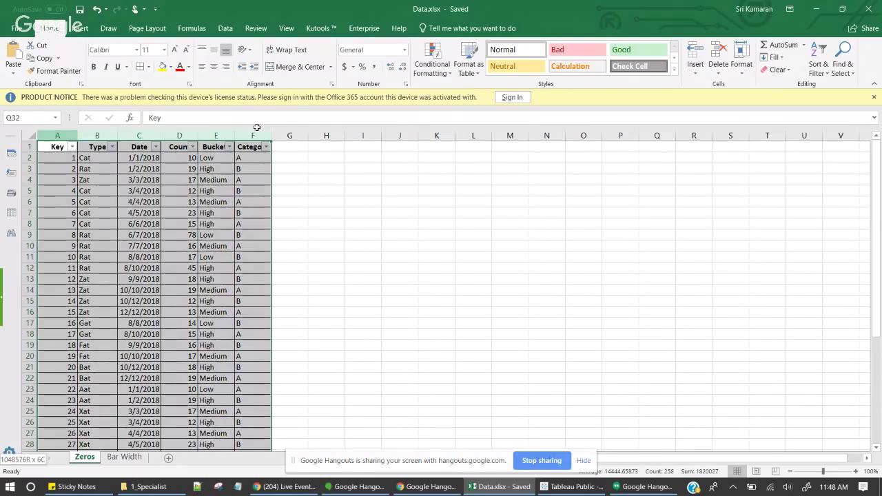
drag(66, 168, 255, 356)
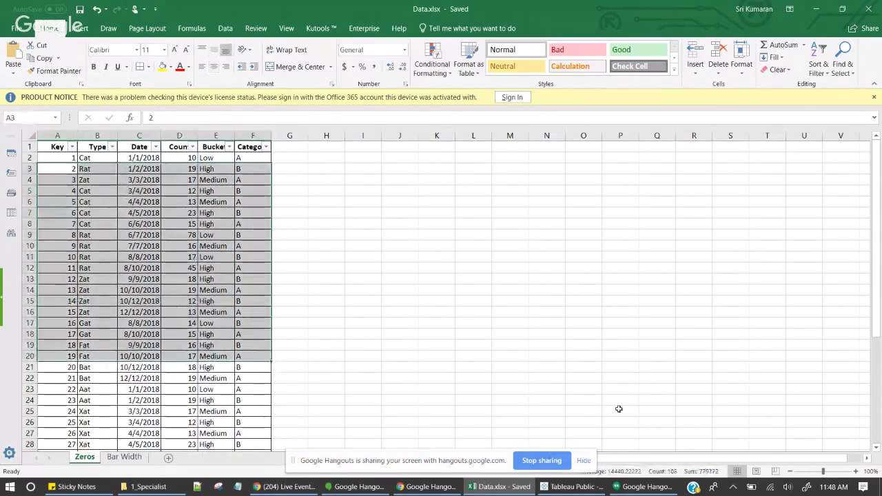
- On a new Sheet 2, plot SUM(Count) as bars split by Type
click(567, 485)
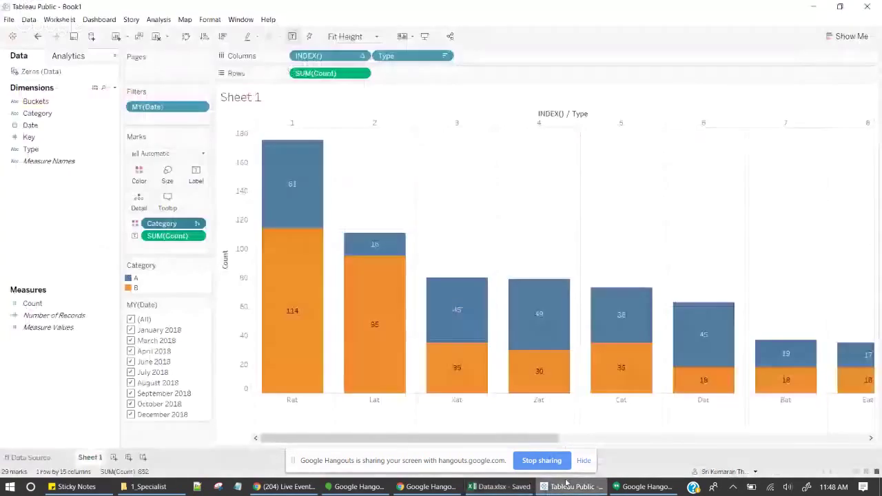
key(ctrl+m)
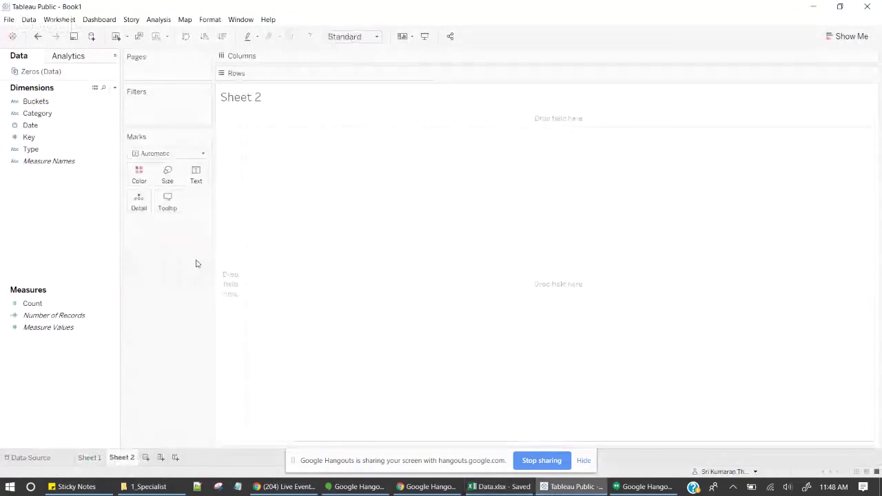
click(60, 102)
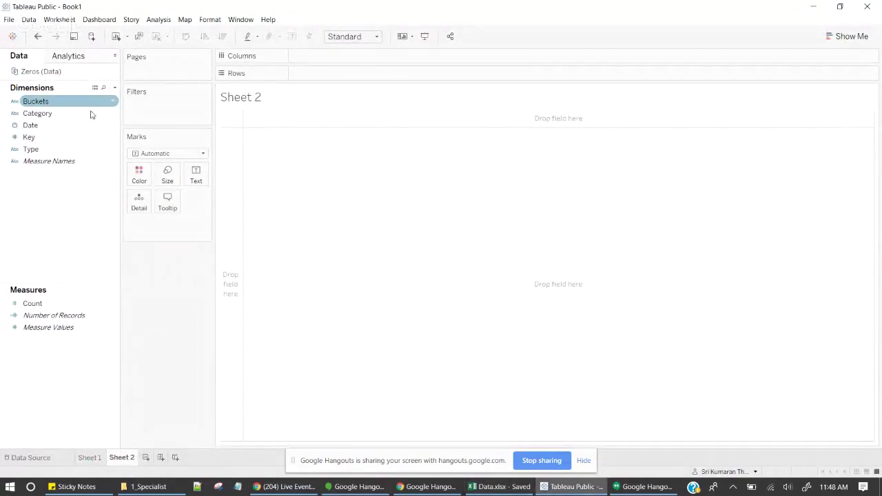
double_click(32, 303)
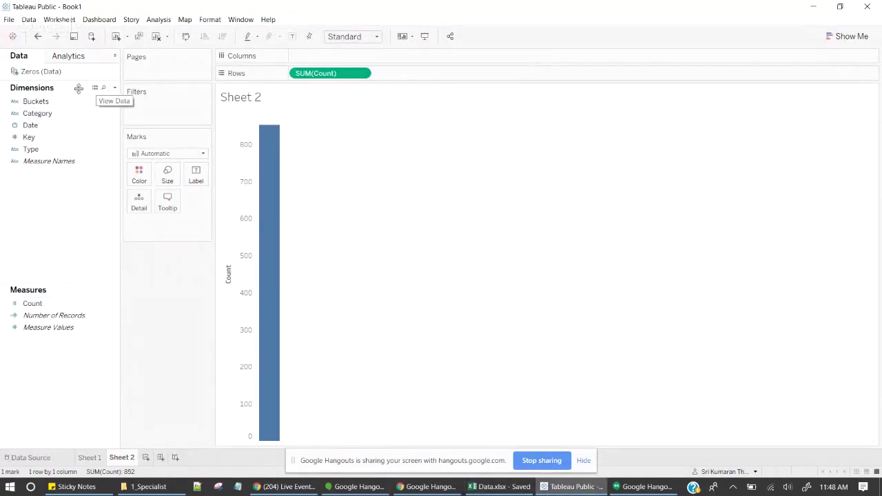
click(42, 128)
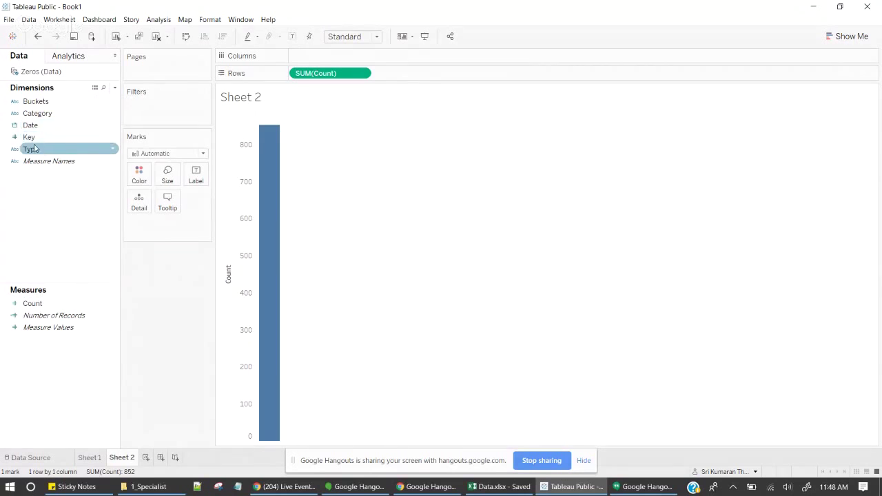
double_click(32, 149)
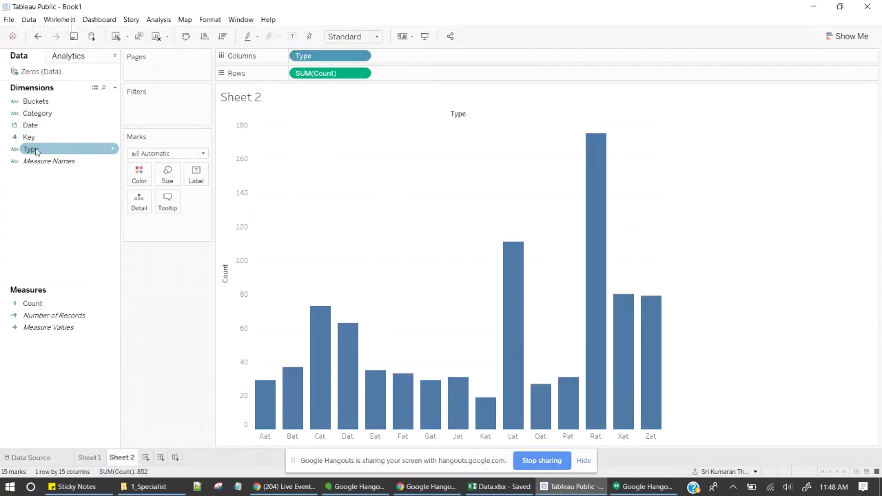
click(37, 138)
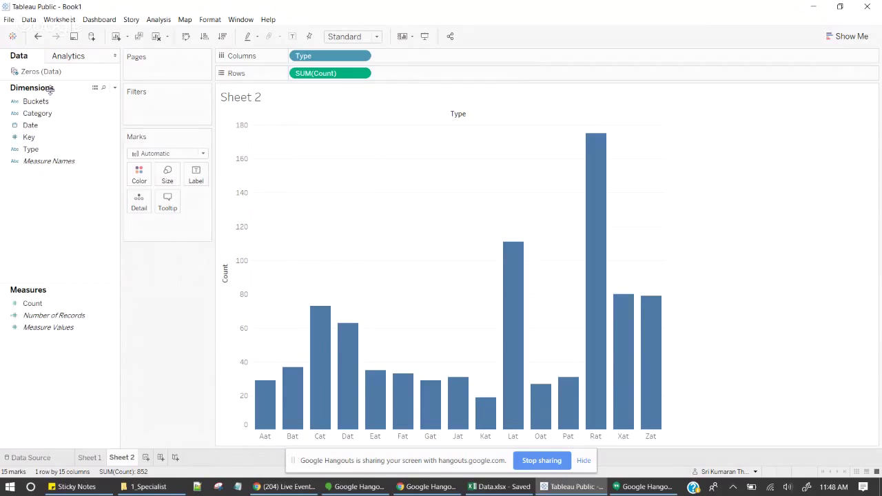
- Colour the bars by Buckets, move the legend under Marks, and label segments with Count
drag(34, 101, 138, 176)
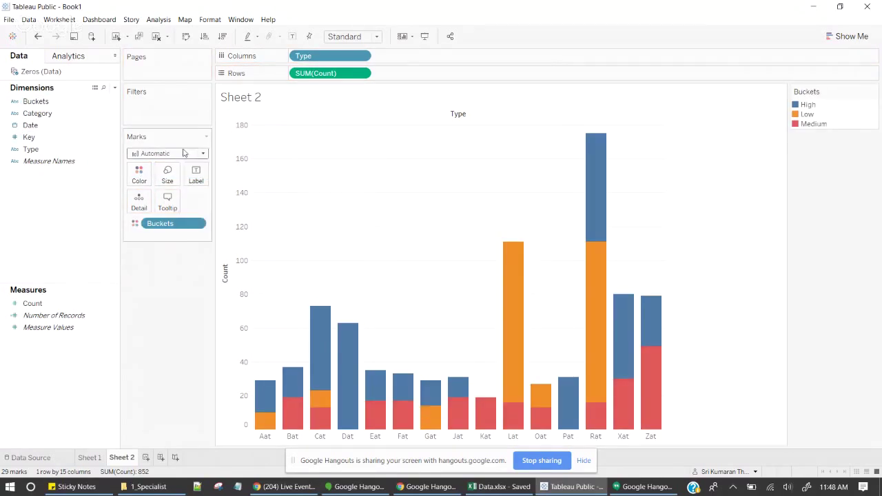
drag(128, 136, 159, 273)
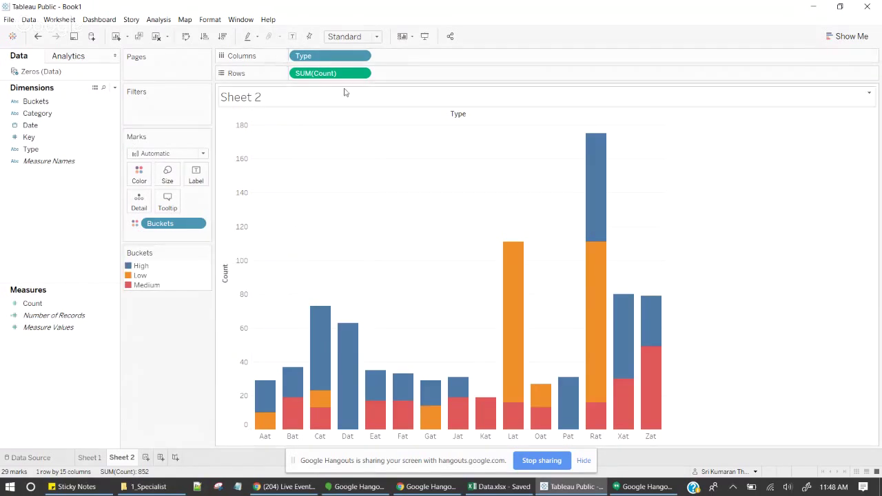
drag(352, 73, 197, 178)
- Fit the chart to height and sort Types in descending order of total Count
click(376, 36)
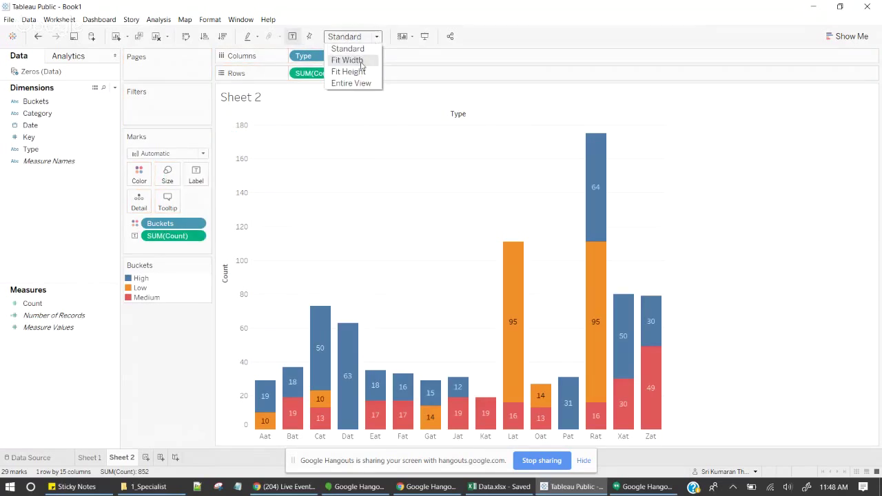
click(363, 72)
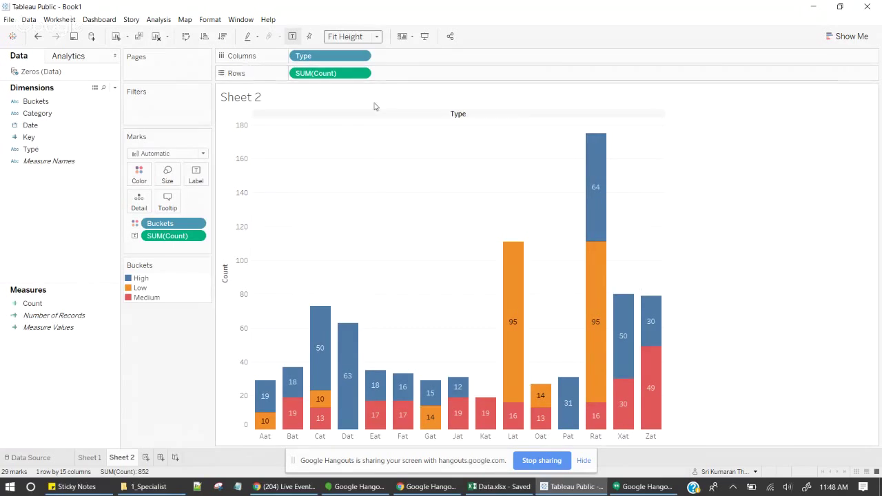
click(204, 36)
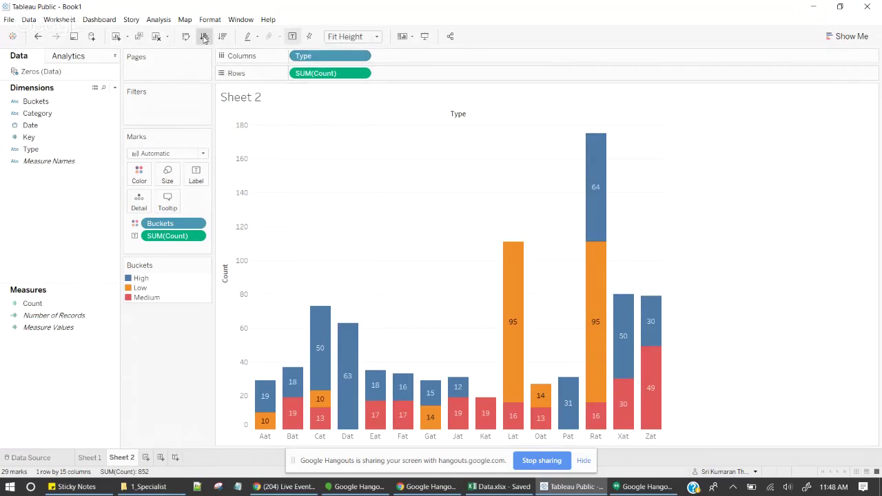
click(222, 37)
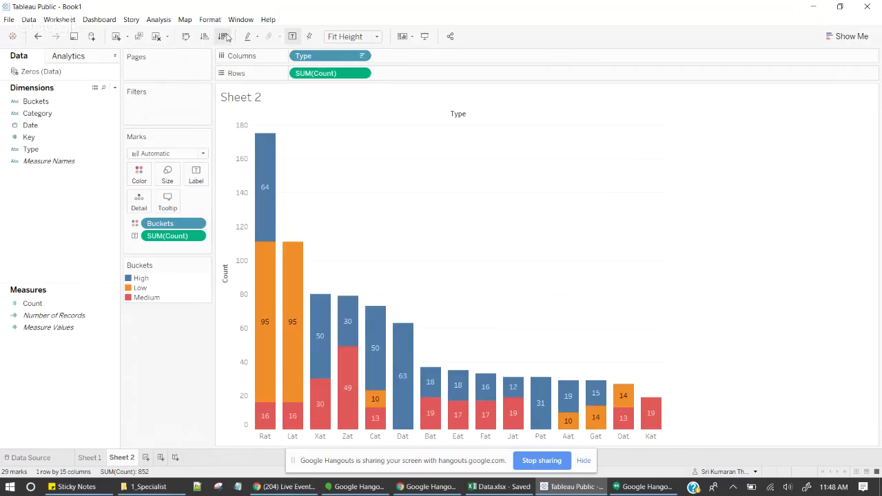
- Make the Type header row taller and widen each Type column to spread the bars
mouse_move(579, 420)
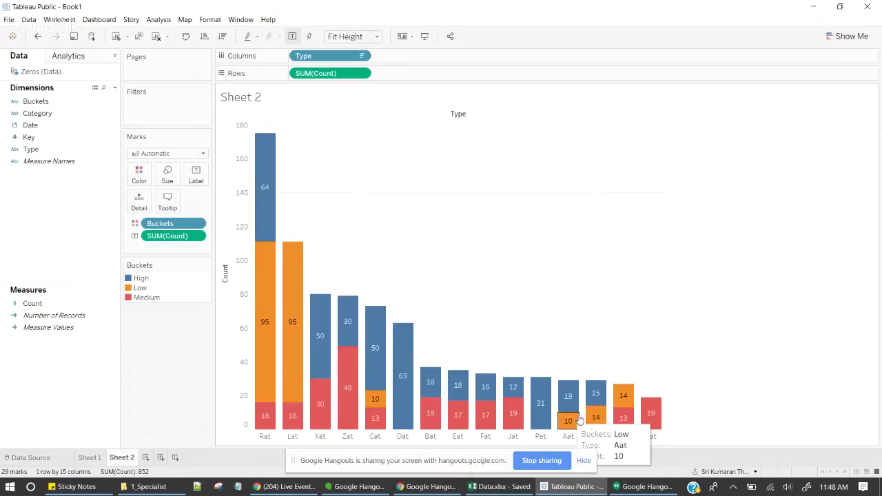
mouse_move(269, 208)
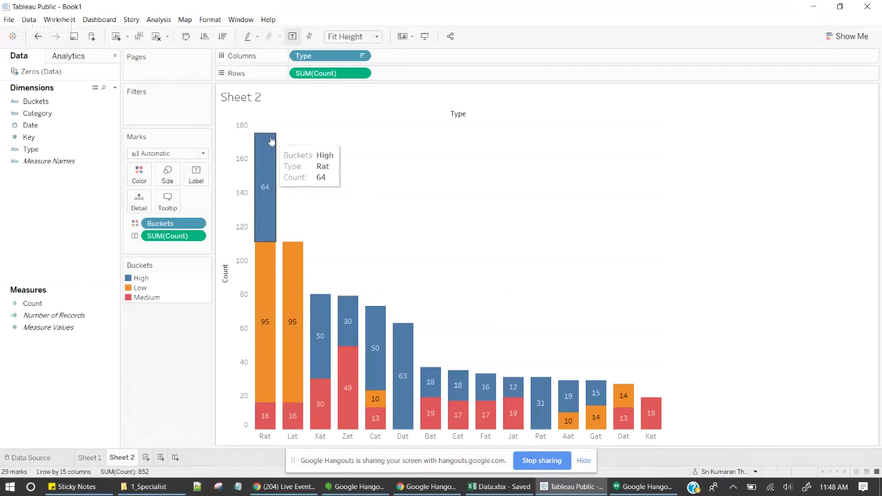
mouse_move(658, 403)
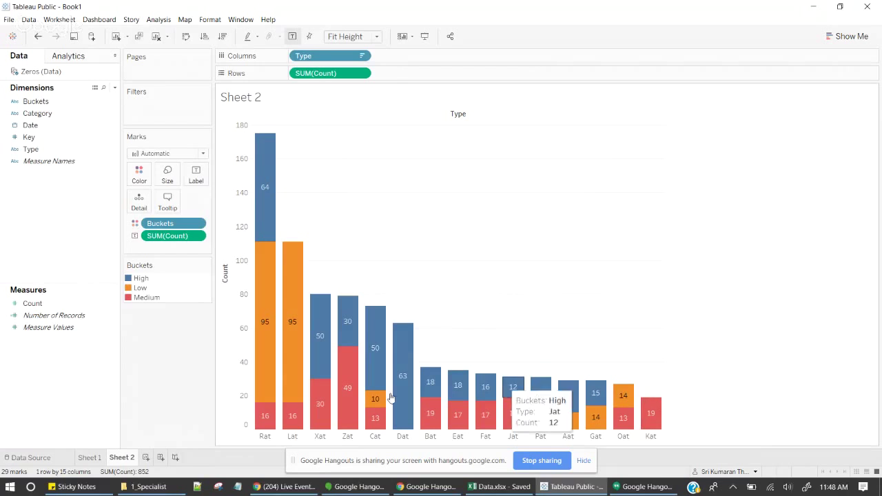
mouse_move(281, 372)
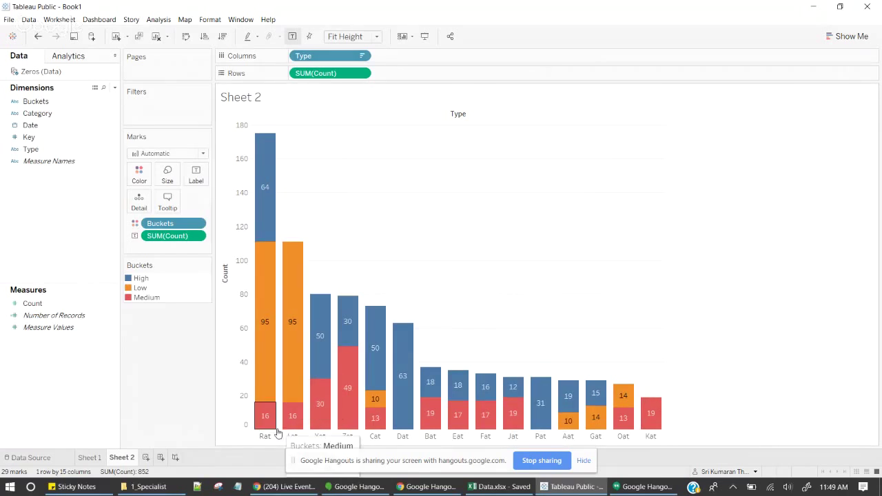
drag(276, 428, 277, 407)
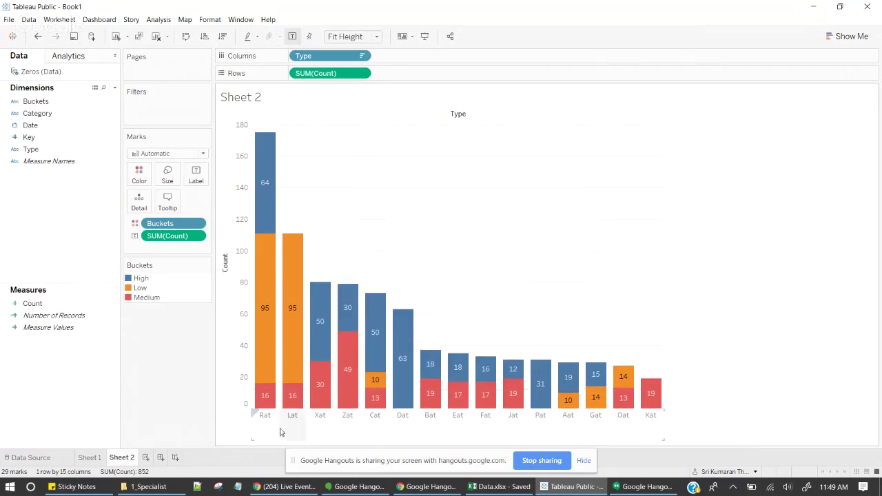
click(279, 428)
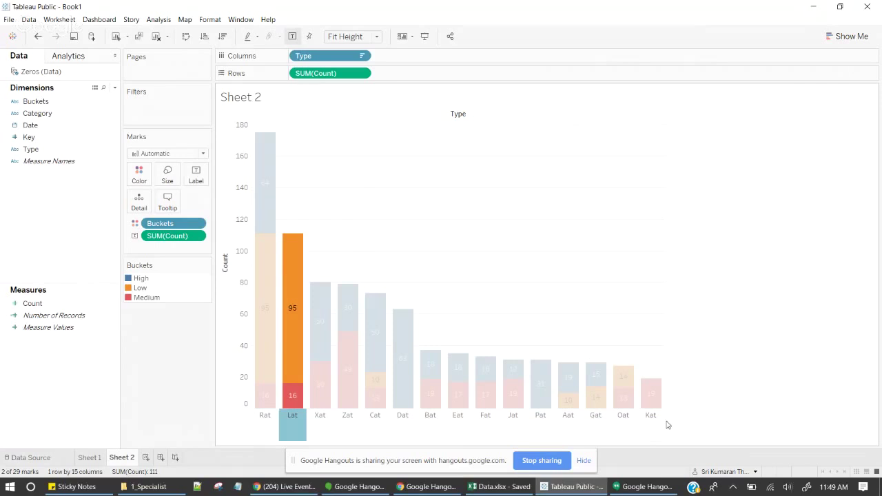
drag(667, 420, 731, 415)
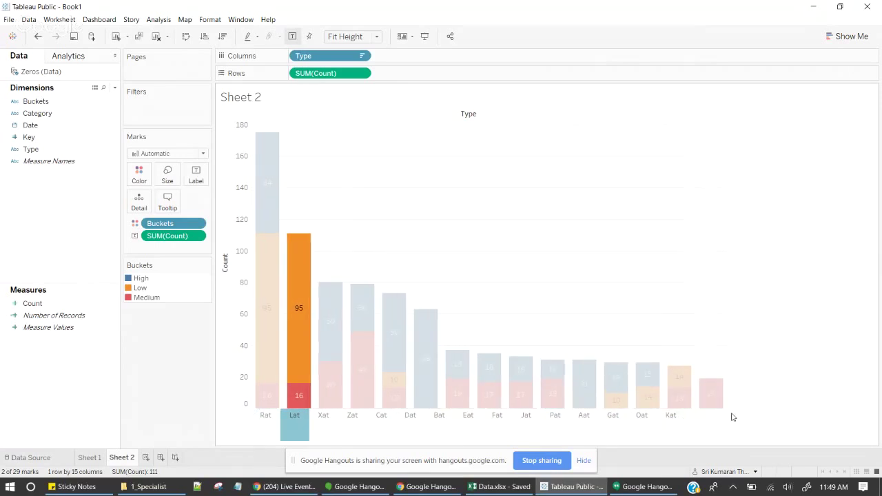
click(807, 326)
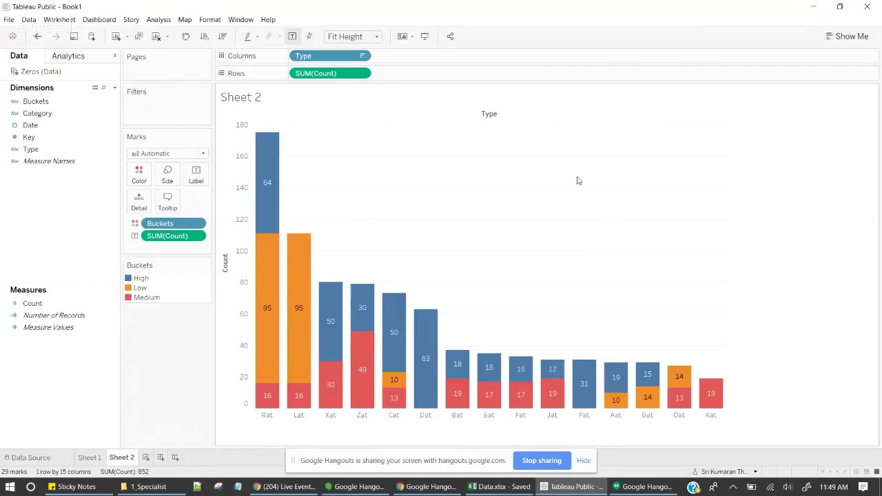
double_click(393, 59)
text(I)
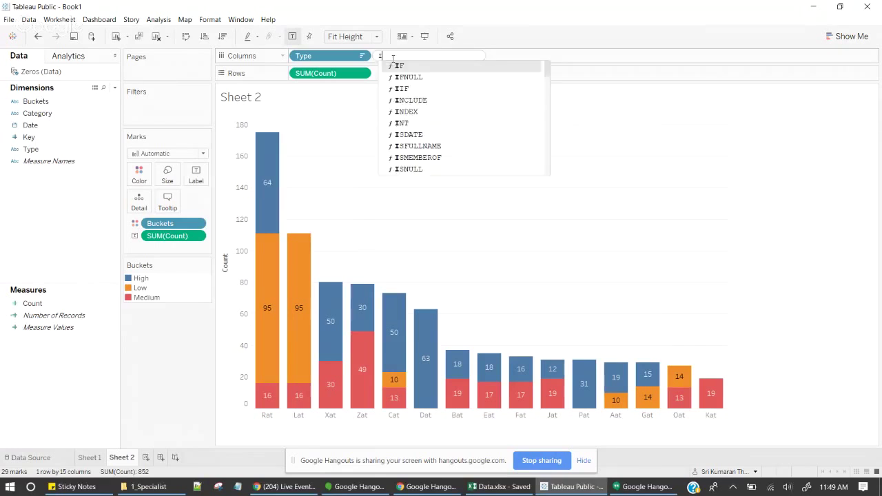
text(NDEX())
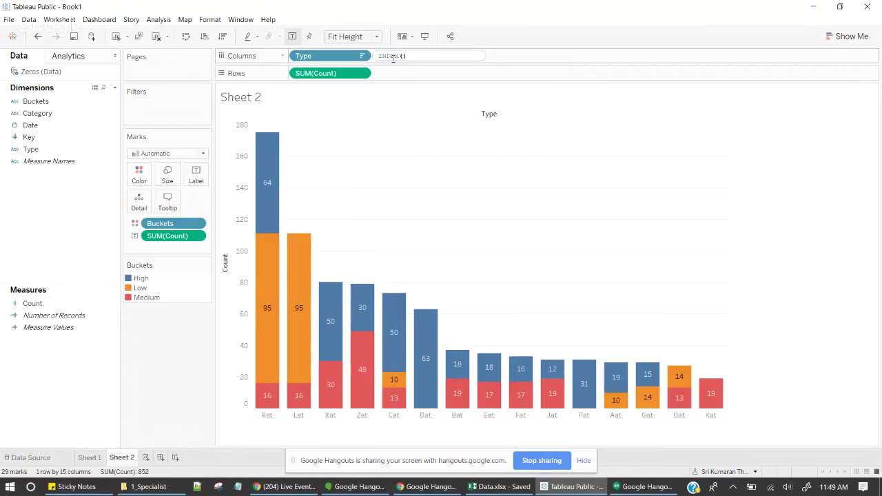
key(Return)
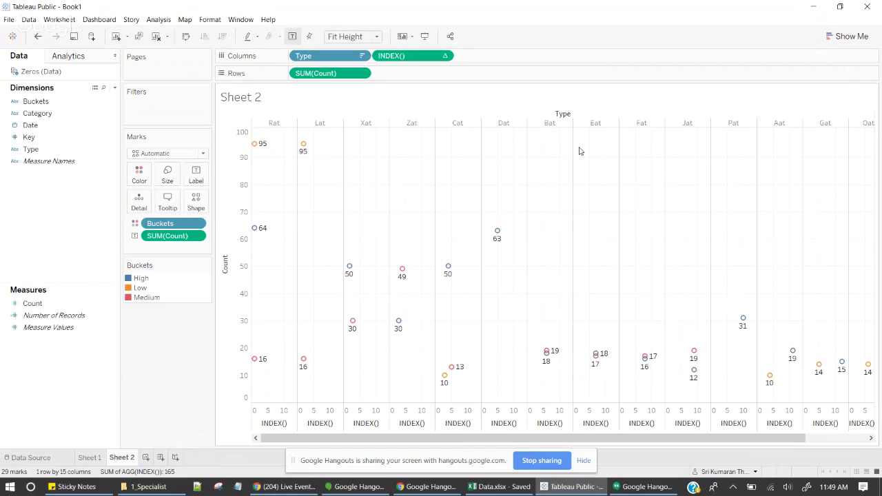
click(444, 55)
click(401, 151)
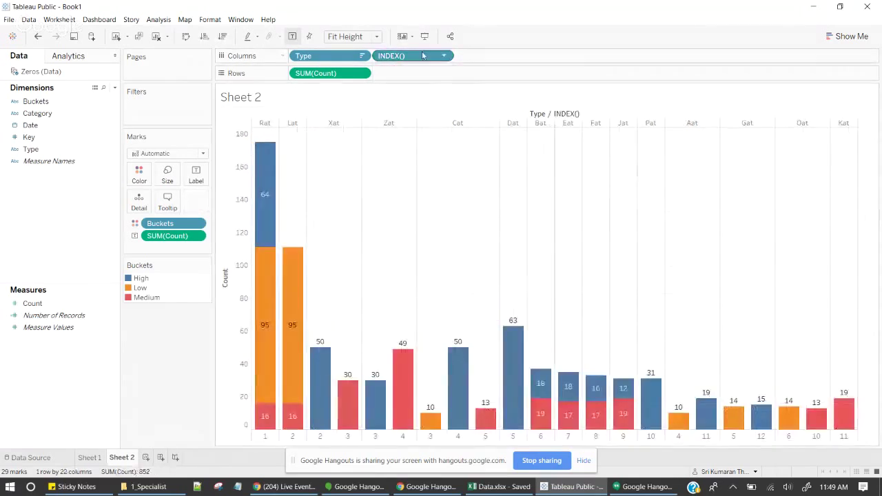
drag(440, 56, 305, 58)
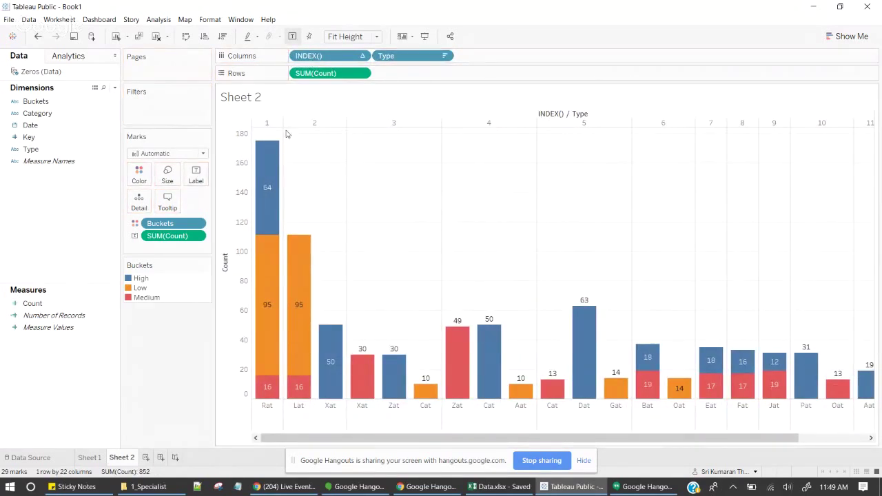
click(807, 439)
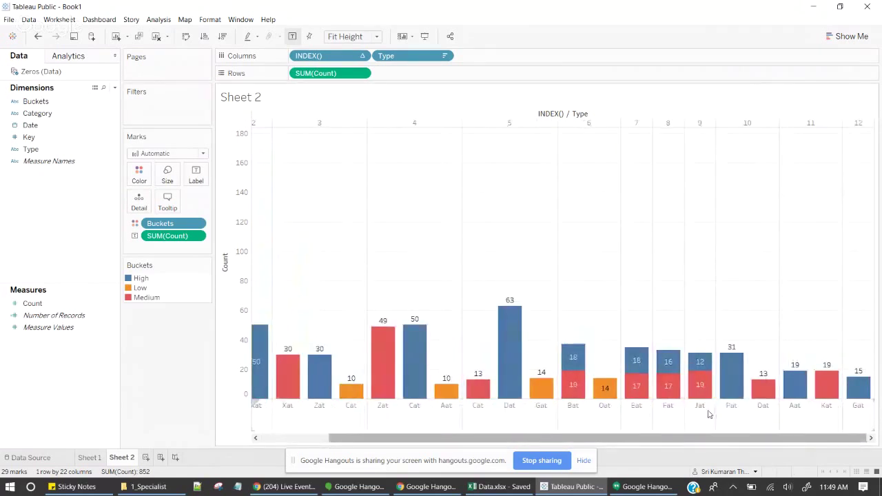
click(294, 439)
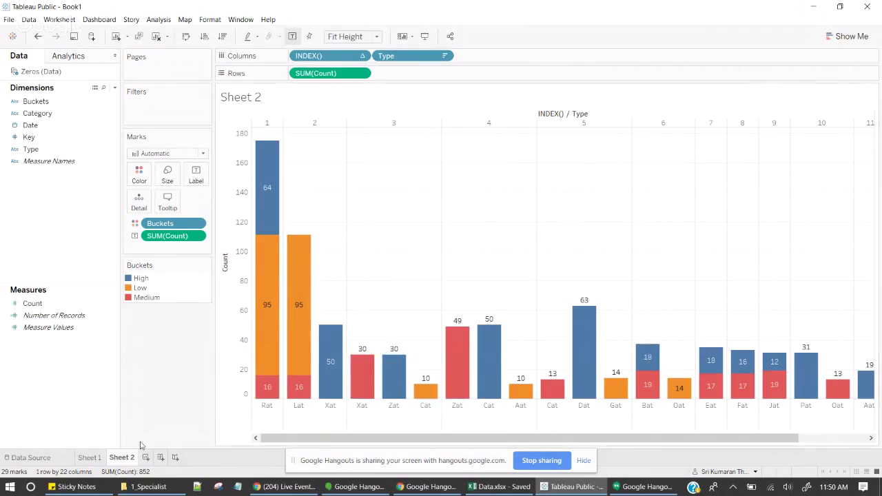
- Duplicate Sheet 2, remove INDEX() from Columns in the copy, and return to Sheet 2
right_click(121, 459)
click(153, 372)
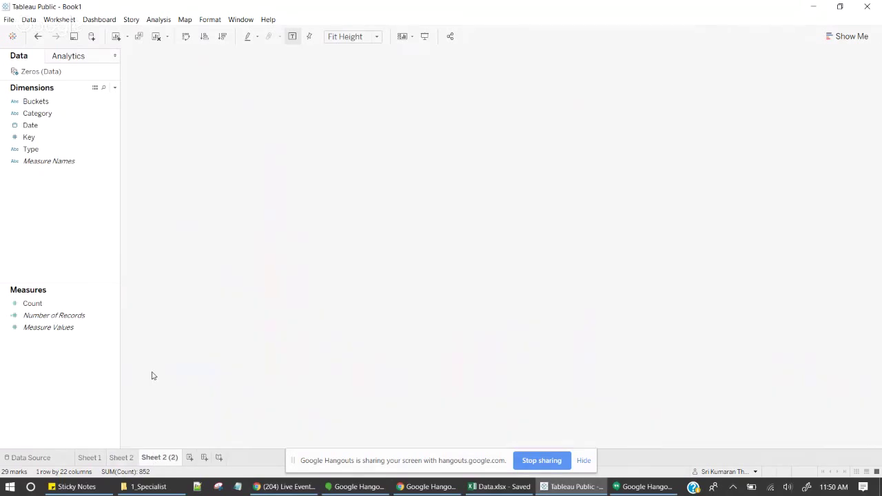
mouse_move(324, 56)
mouse_down()
mouse_move(332, 34)
mouse_move(394, 7)
mouse_up()
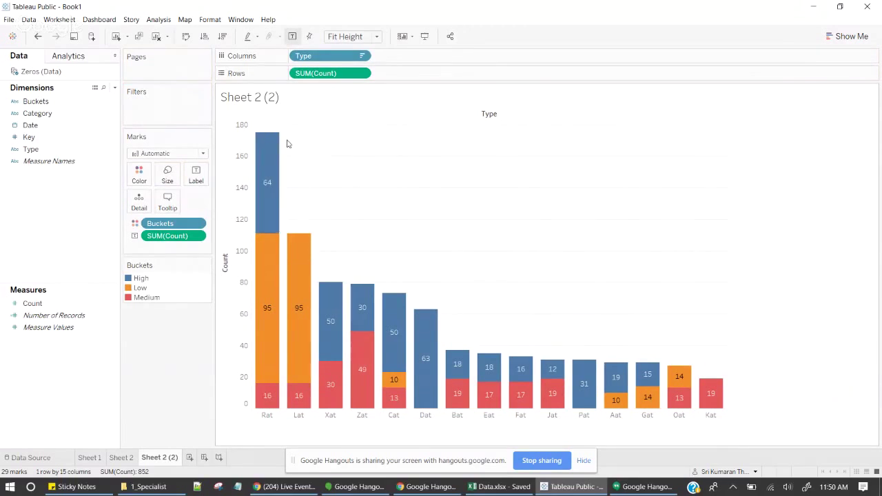
click(129, 457)
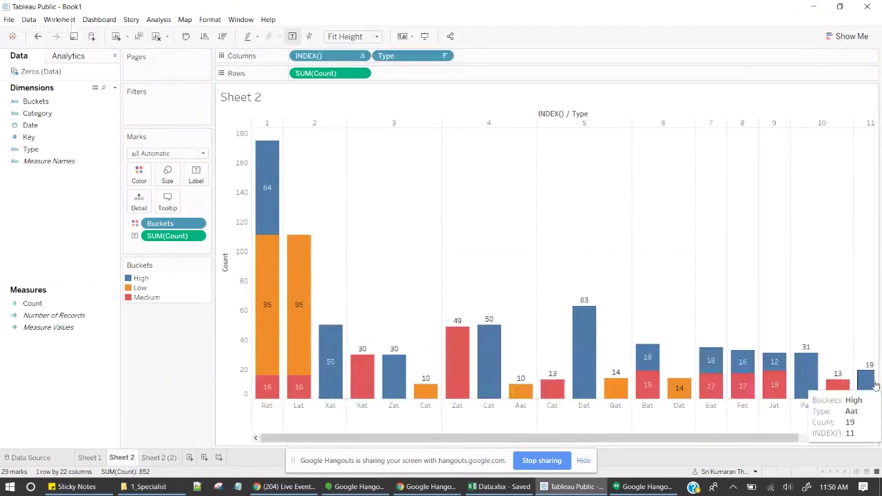
- Compute INDEX() over specific dimensions Type and Buckets, Deepest level, restarting every Type
click(361, 58)
click(349, 228)
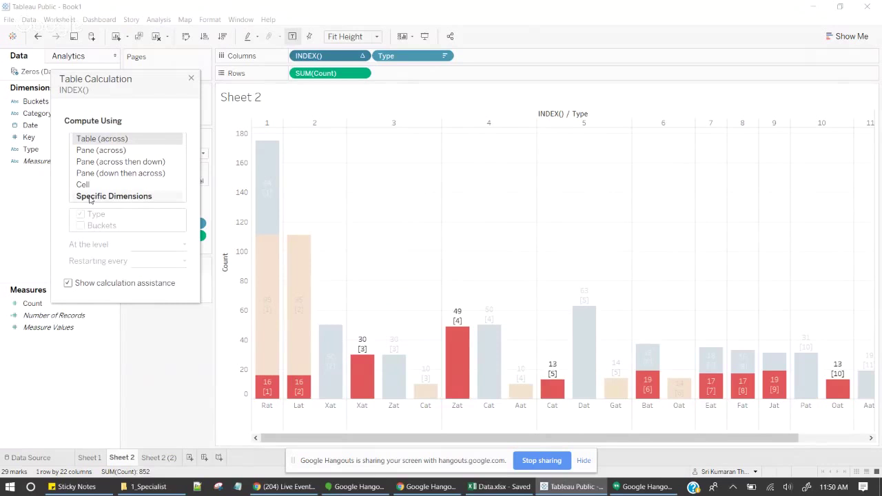
click(91, 198)
click(81, 226)
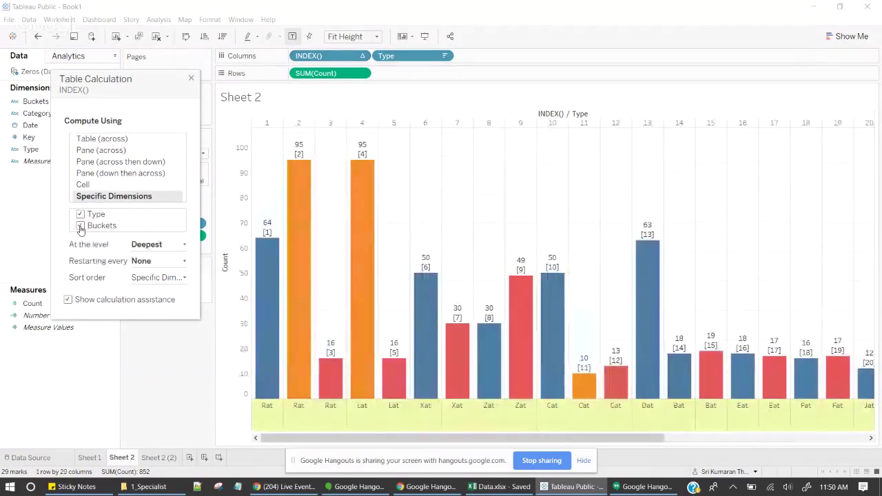
click(153, 245)
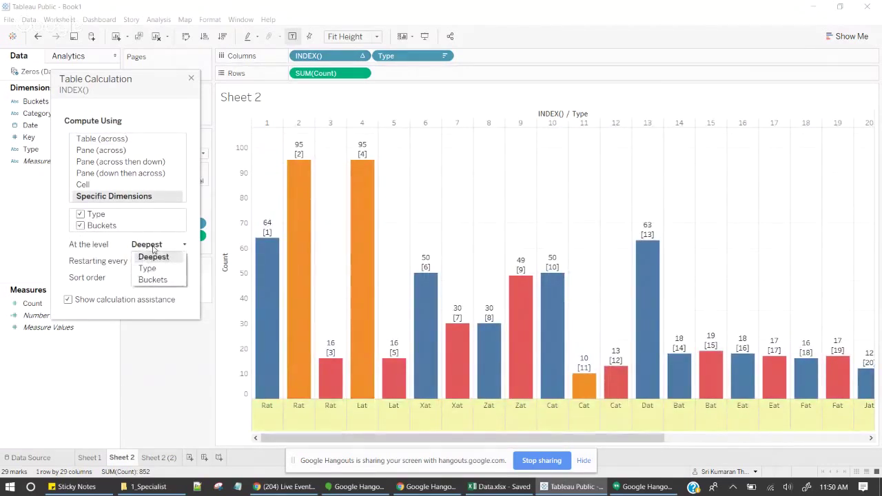
click(153, 256)
click(150, 262)
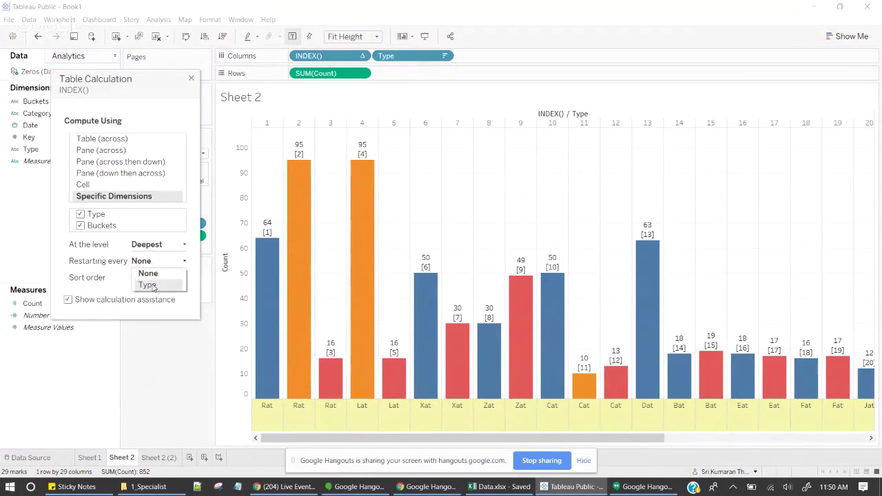
click(152, 284)
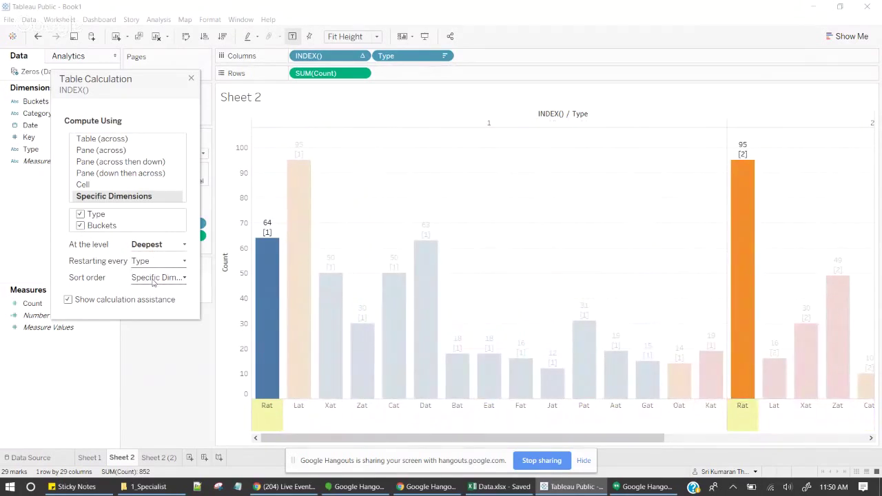
- Try other sort and level options, leave the level at Deepest, and close the dialog
click(153, 280)
click(228, 295)
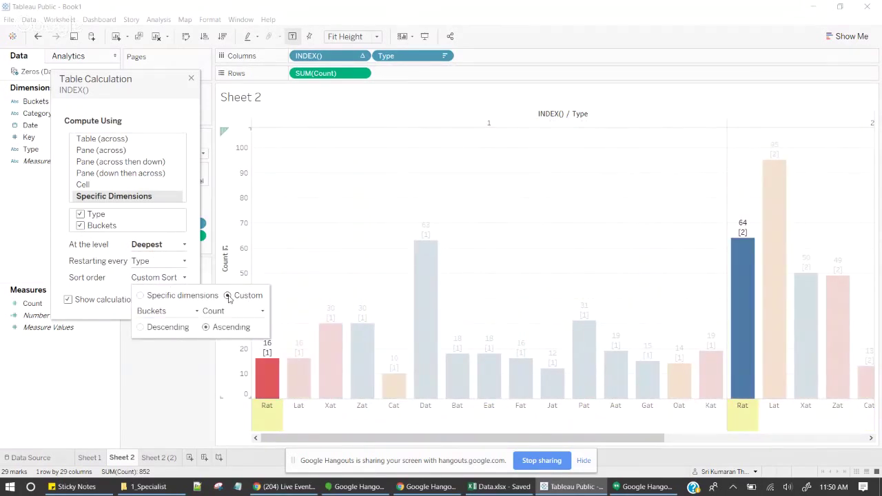
click(140, 296)
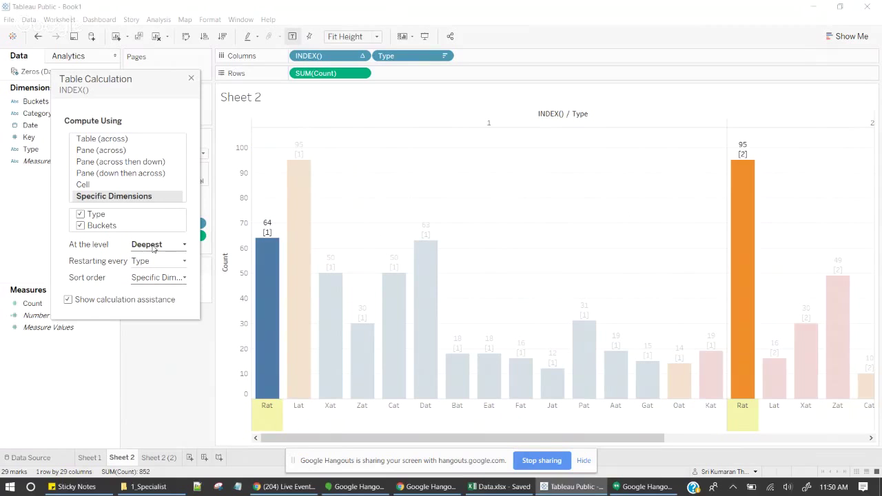
click(146, 245)
click(150, 266)
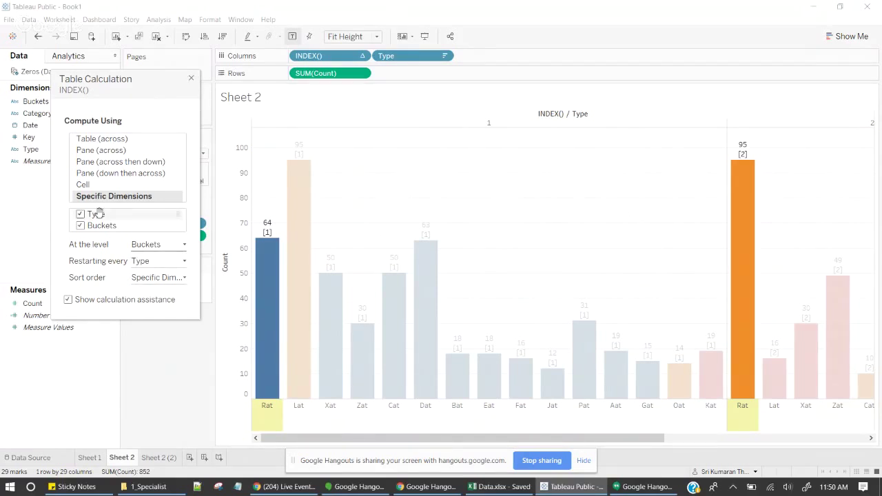
click(146, 244)
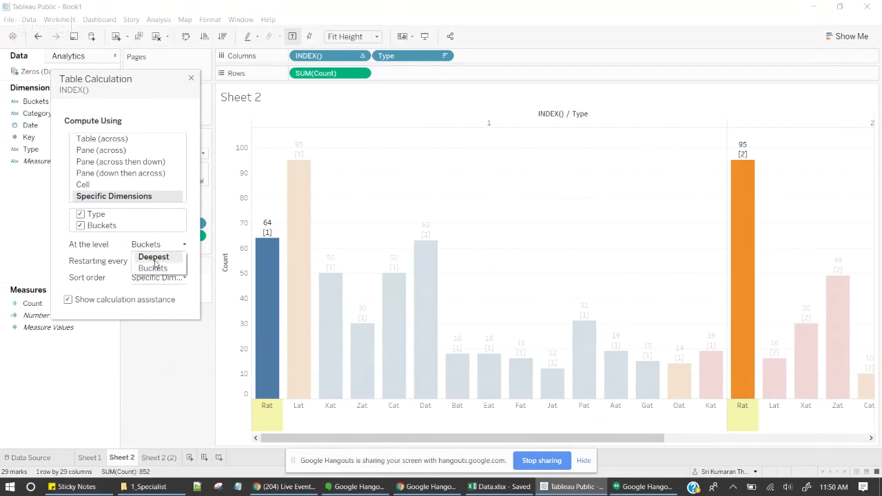
click(150, 255)
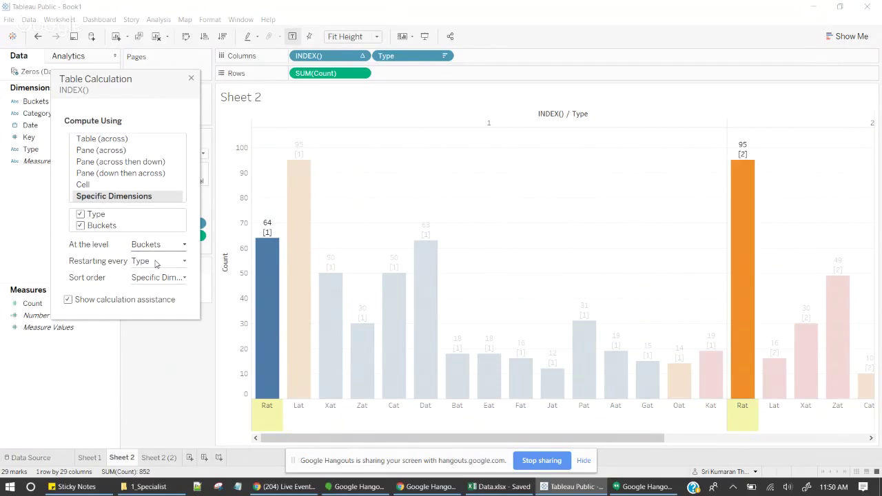
click(191, 79)
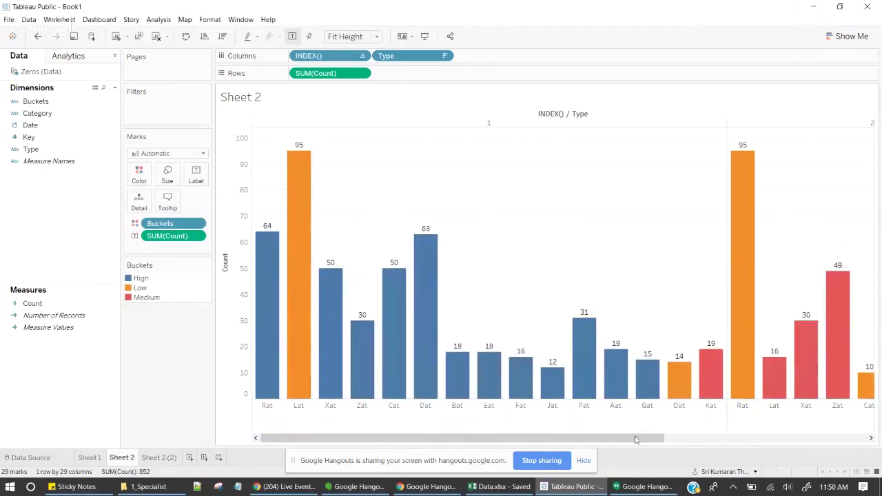
- Reopen INDEX()'s table calculation, keep Type and Buckets checked, and set the level to Type
drag(635, 440, 399, 450)
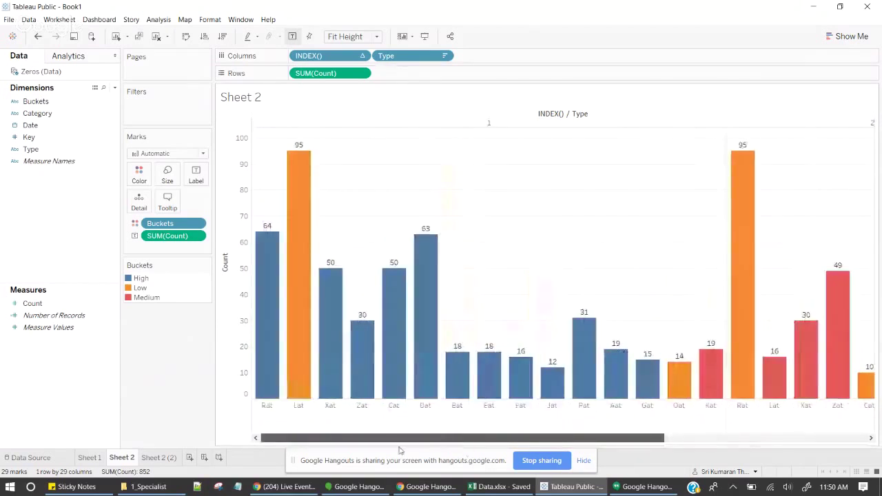
click(360, 56)
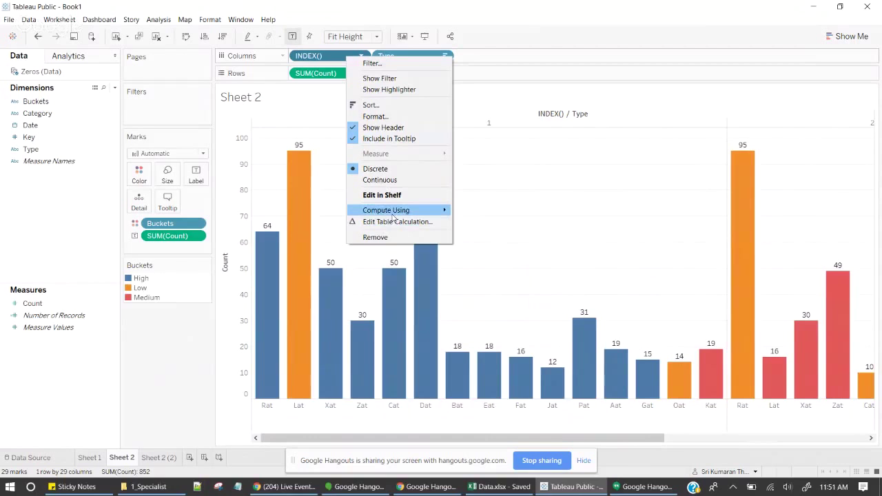
mouse_move(392, 214)
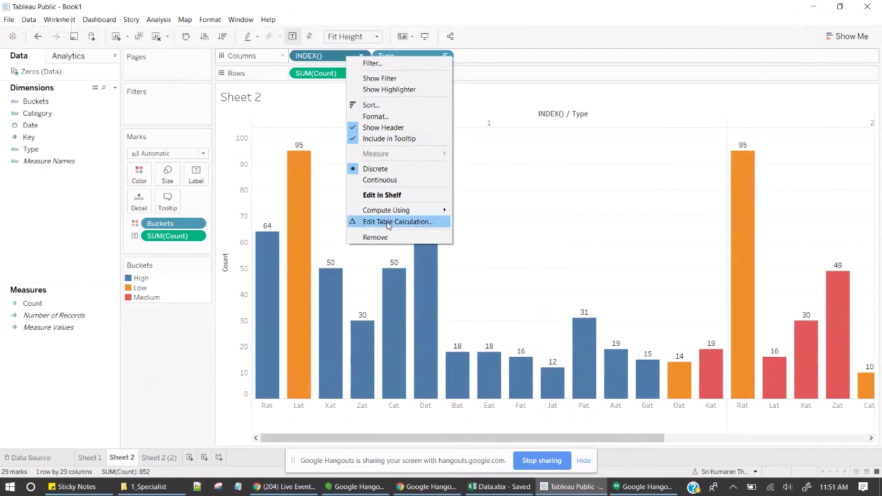
click(388, 222)
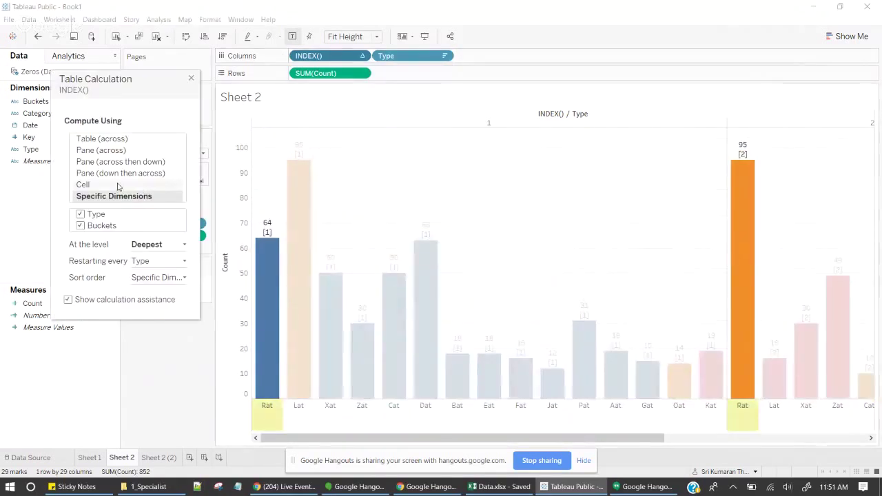
click(80, 229)
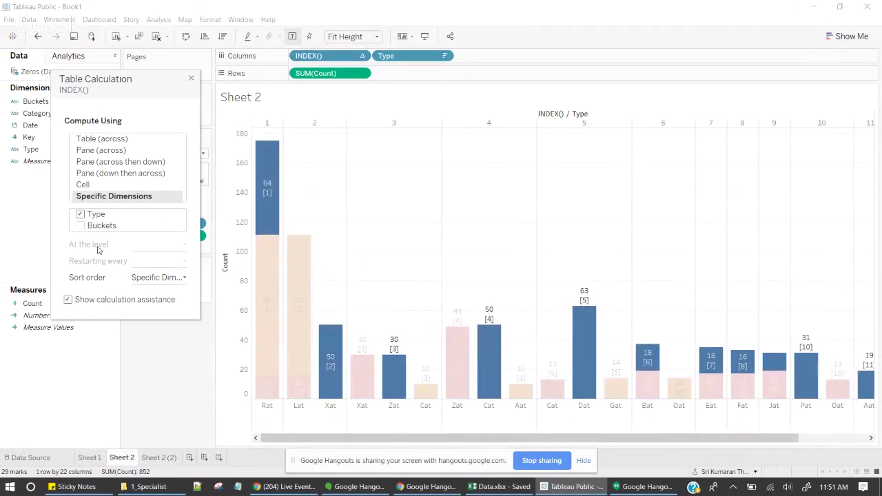
click(80, 215)
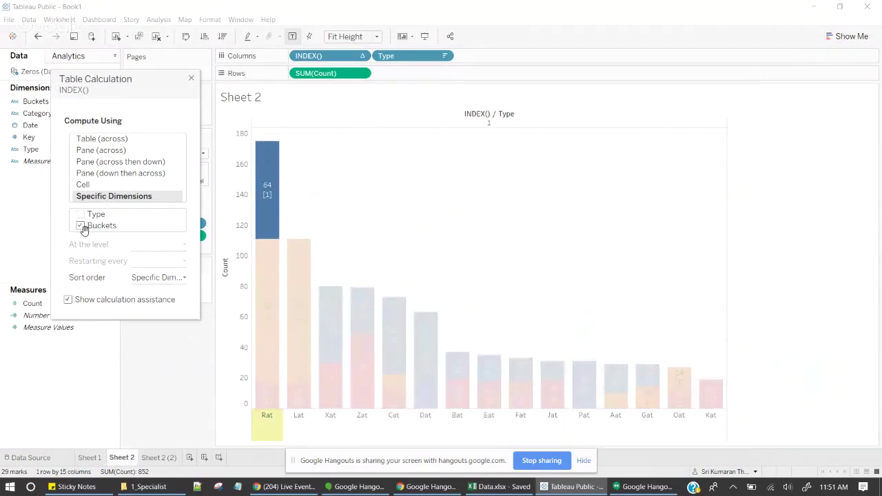
click(80, 226)
click(81, 226)
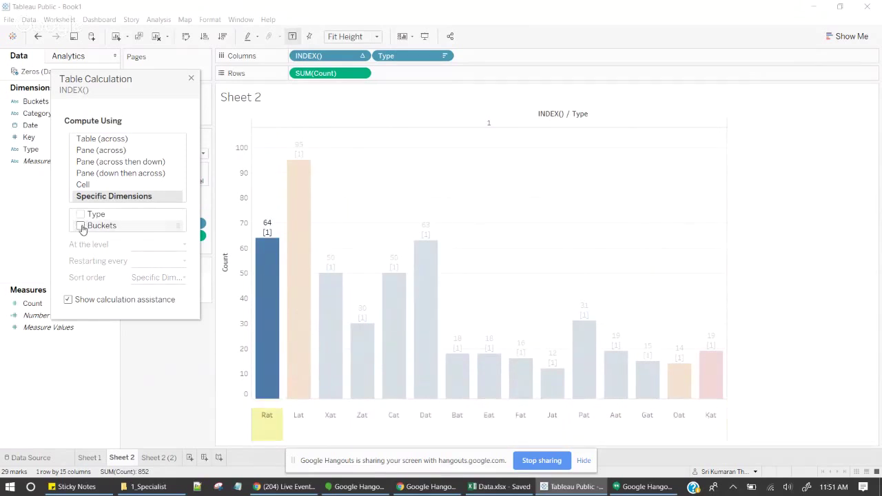
click(81, 215)
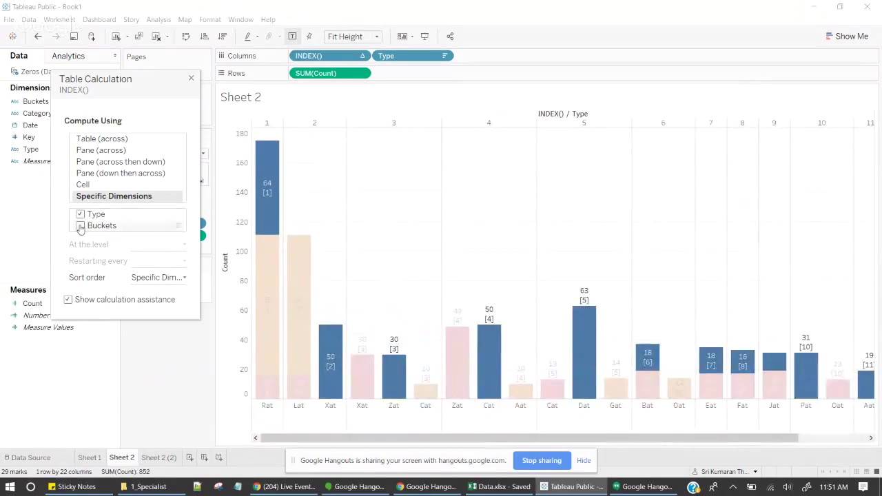
click(81, 226)
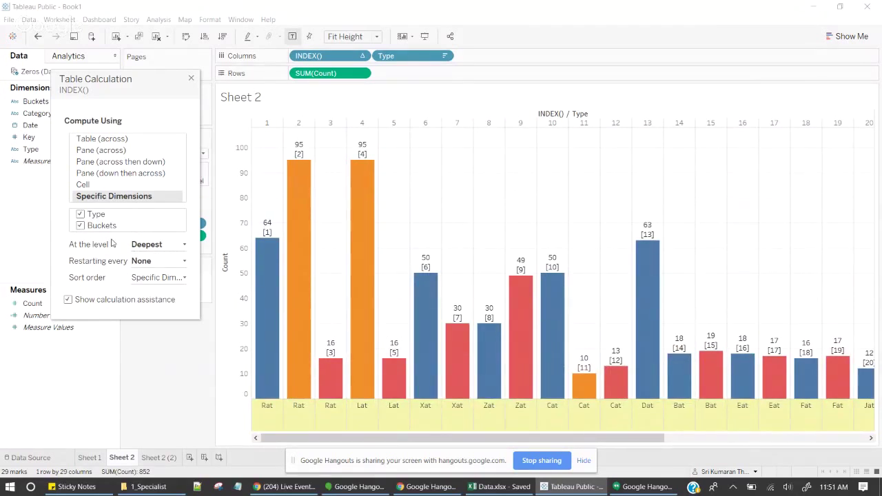
click(157, 246)
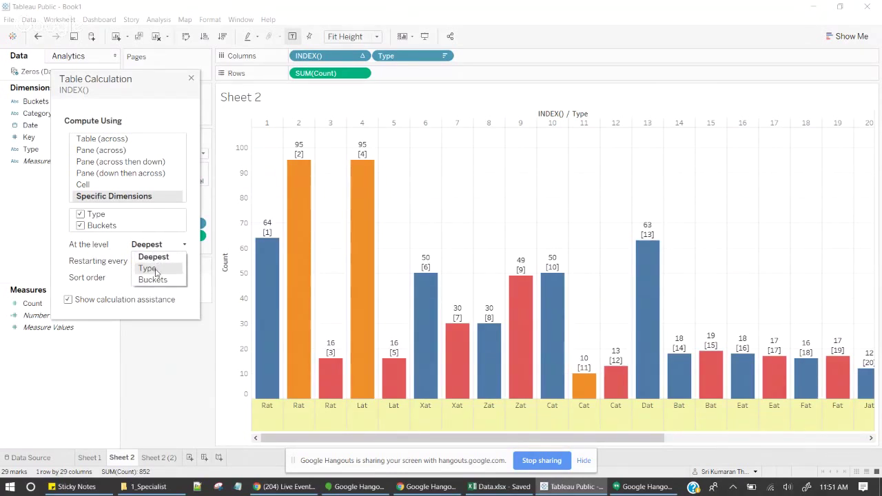
click(148, 268)
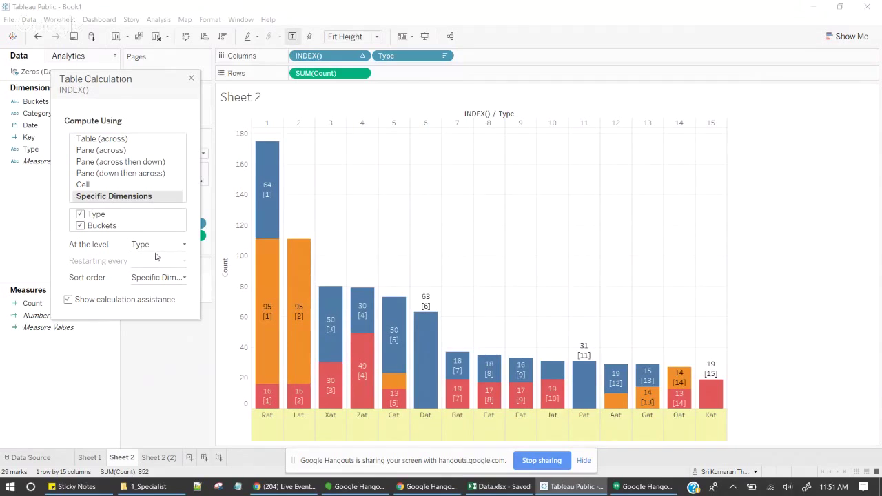
click(158, 277)
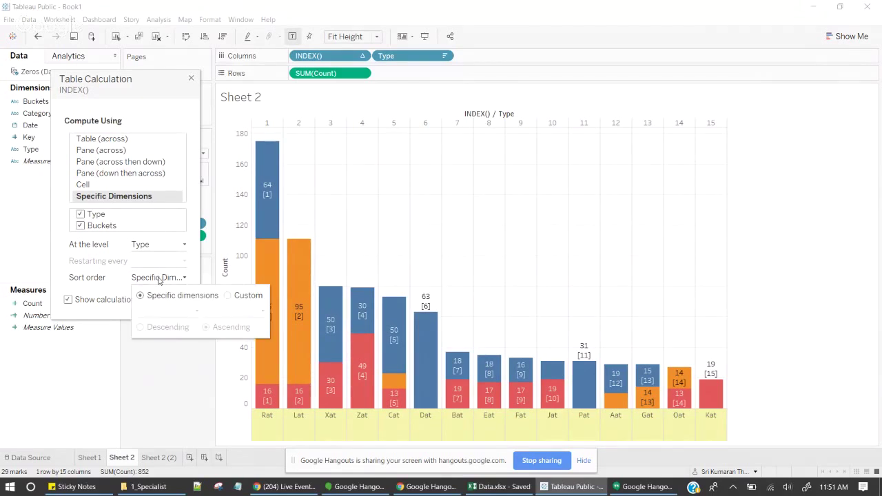
click(143, 279)
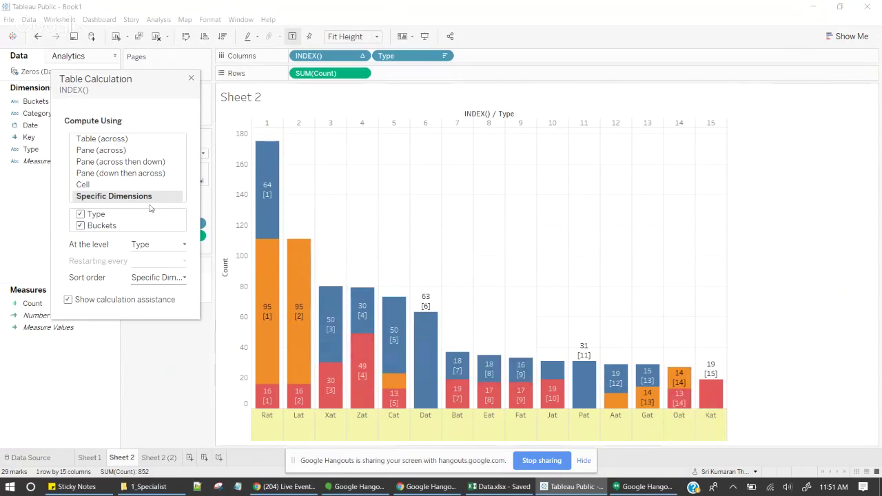
- Widen the Type columns and slightly reduce the bar mark size
click(191, 78)
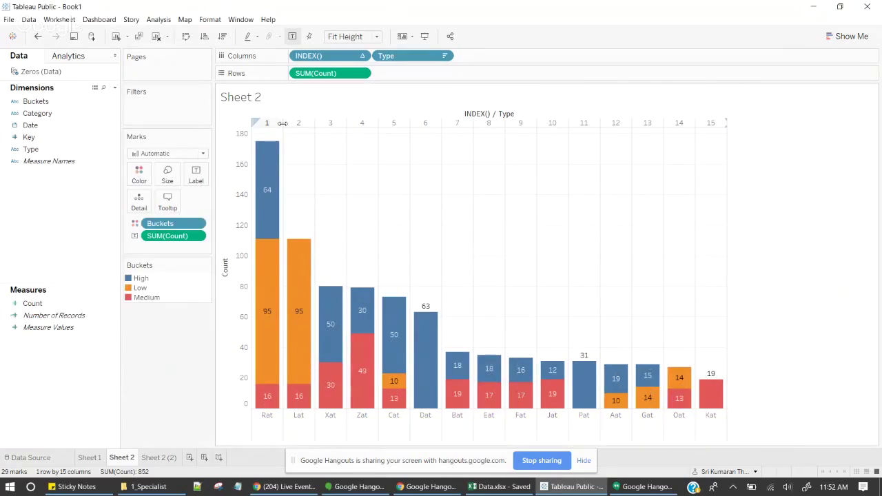
drag(282, 123, 352, 122)
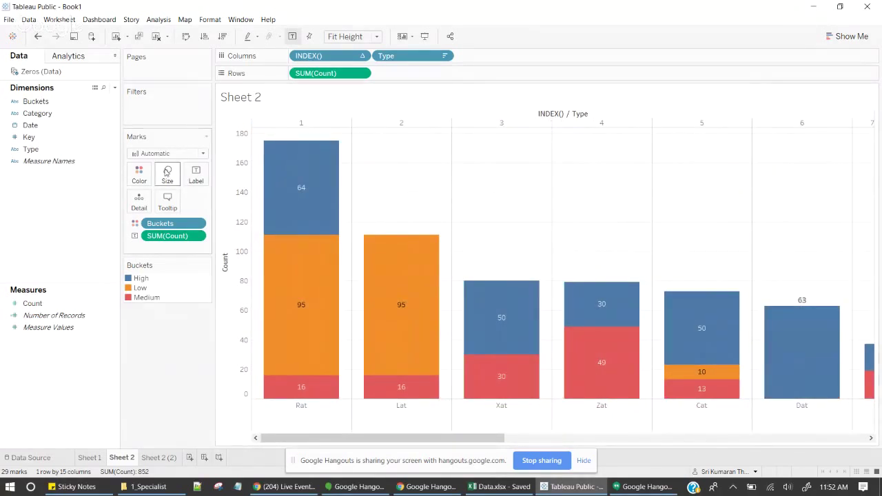
click(167, 176)
drag(220, 200, 211, 200)
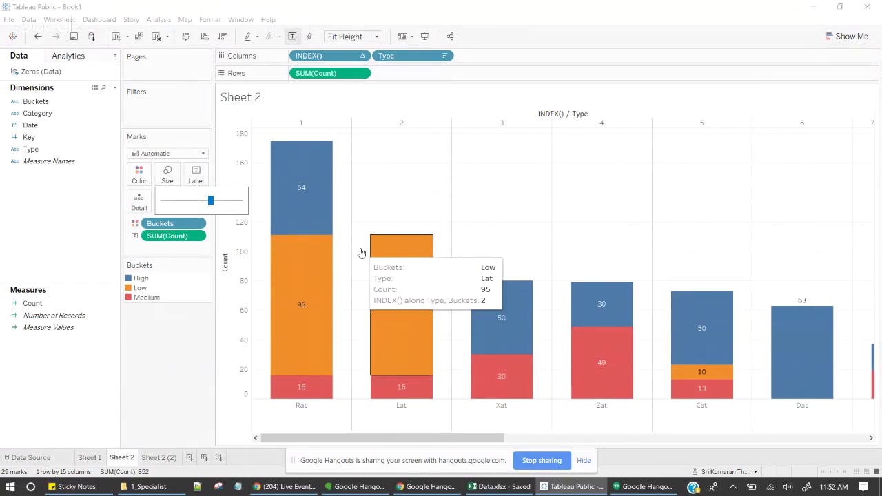
click(197, 345)
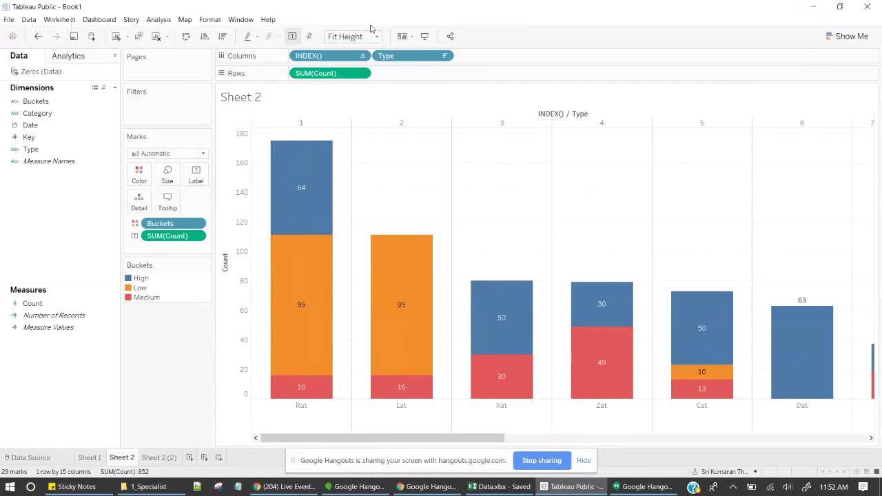
- Hide the INDEX() header, set column dividers to None, and hide the Type field label
click(364, 56)
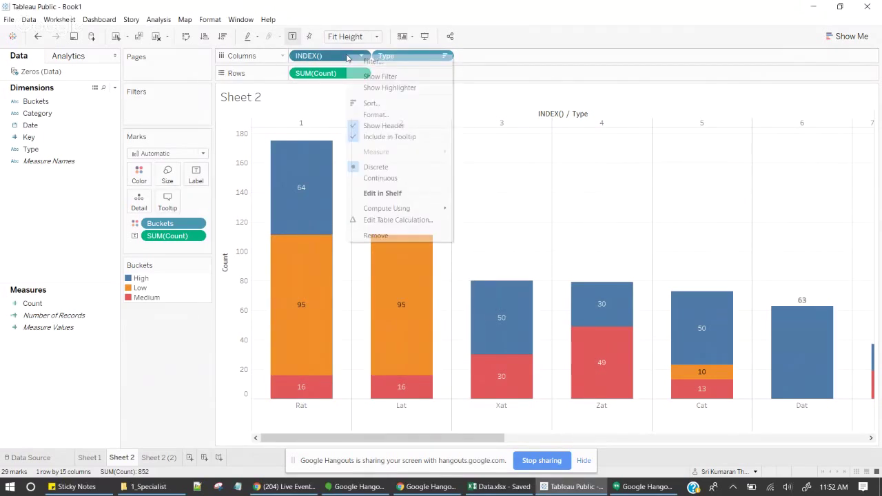
click(390, 128)
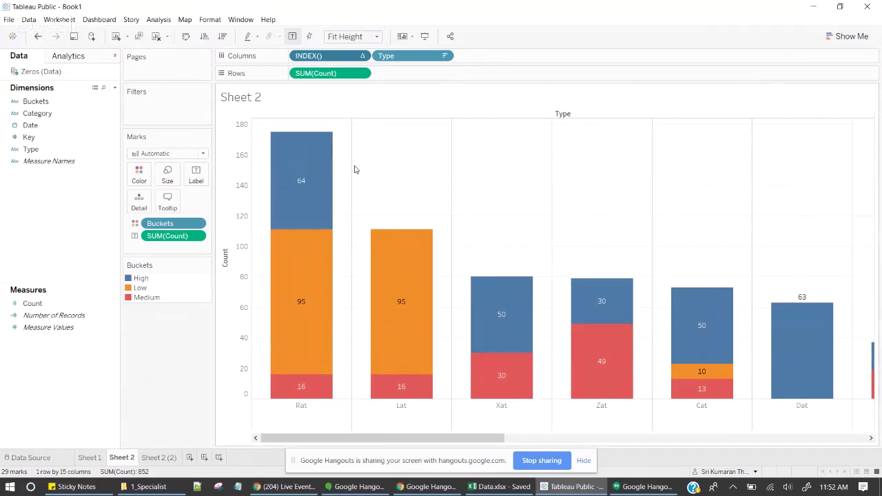
right_click(356, 142)
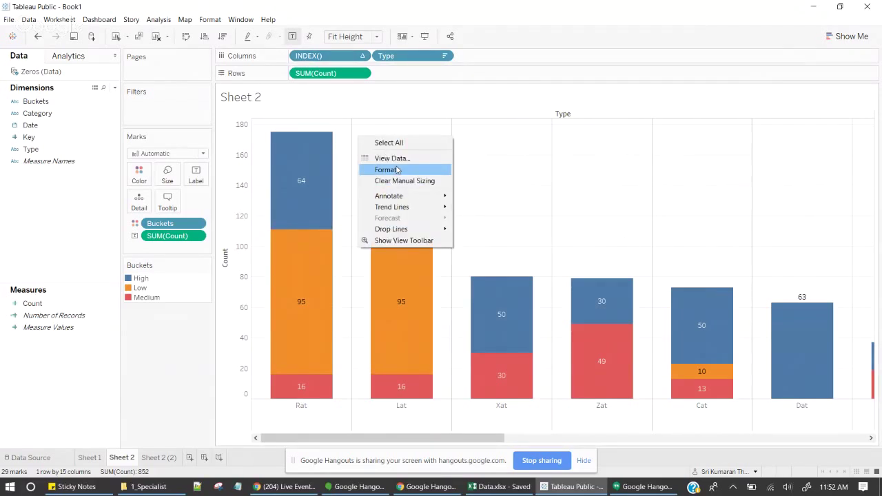
click(397, 169)
click(55, 75)
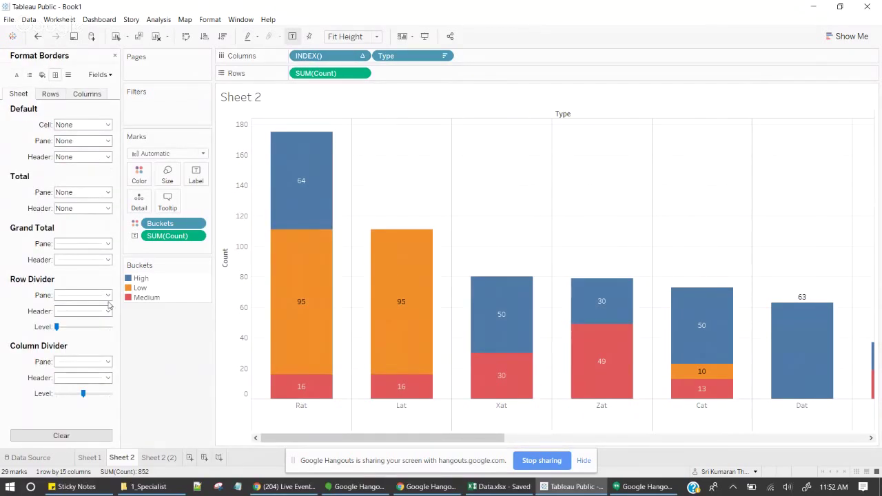
click(79, 366)
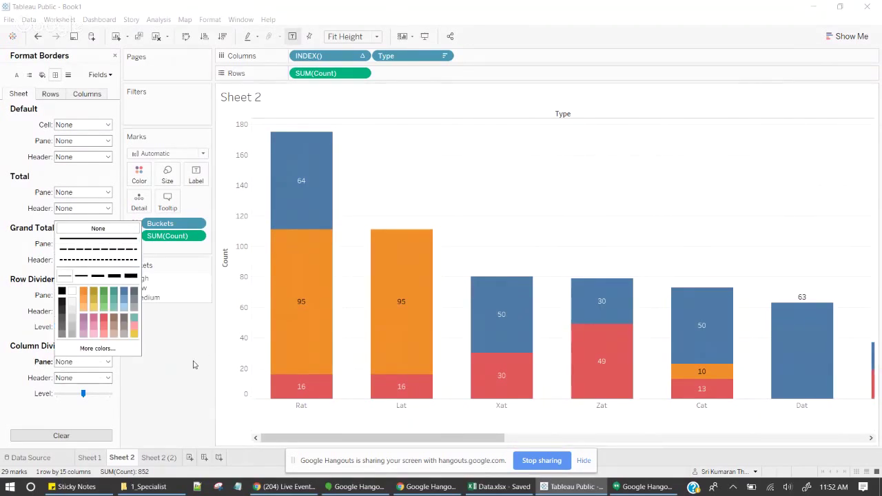
click(192, 364)
right_click(563, 113)
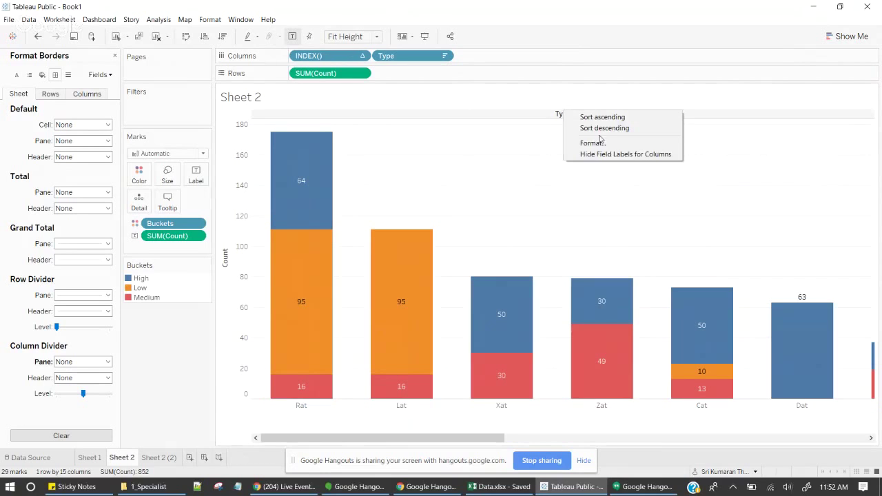
click(604, 154)
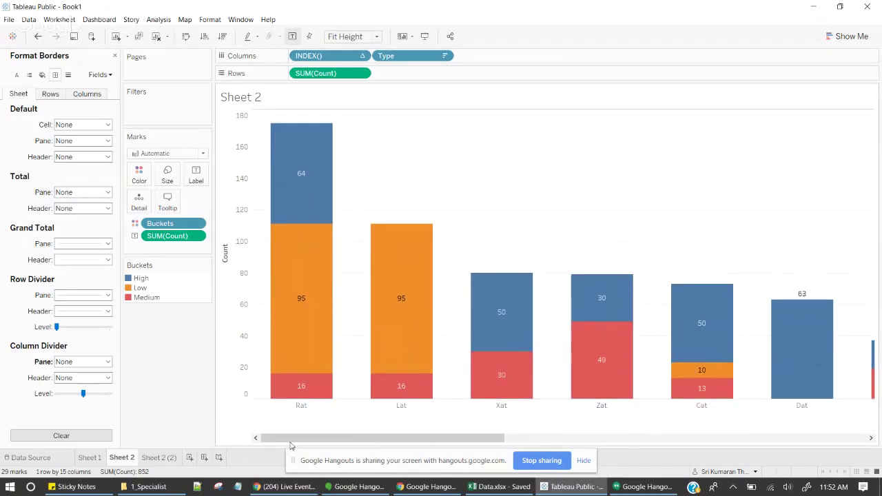
- Add Sheet 2 to a new dashboard and fit the chart to height
click(204, 458)
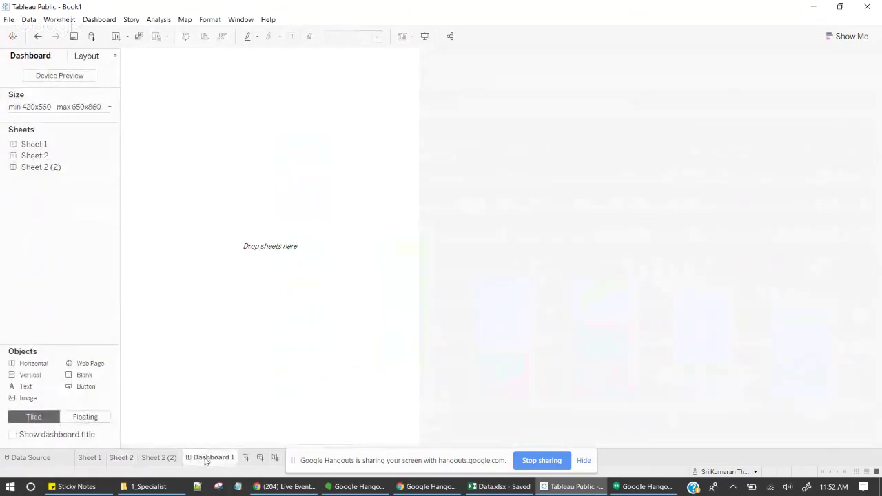
drag(44, 156, 195, 146)
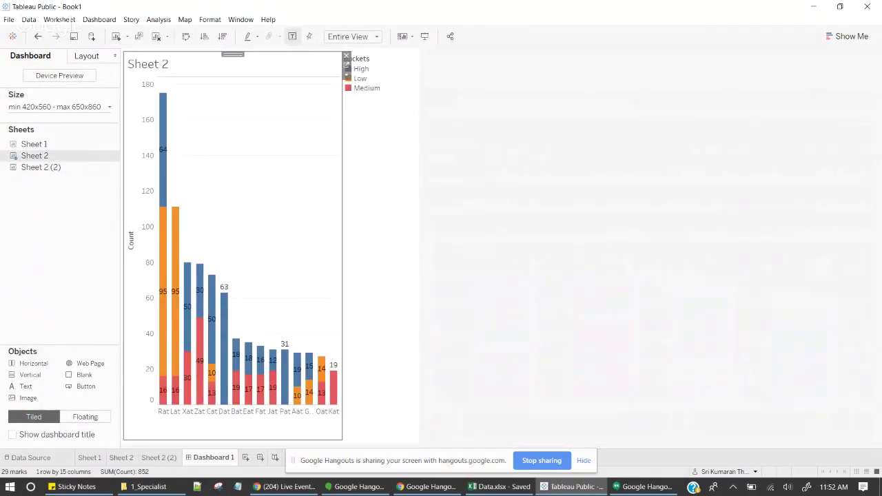
click(130, 457)
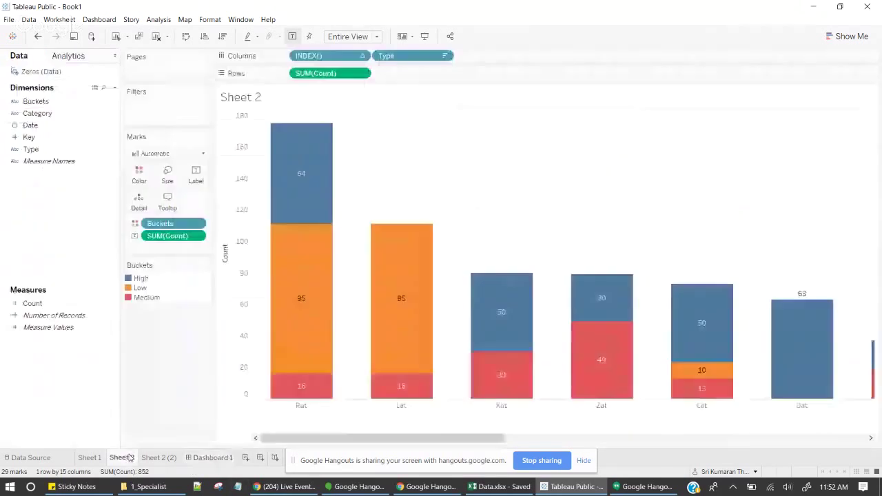
click(211, 460)
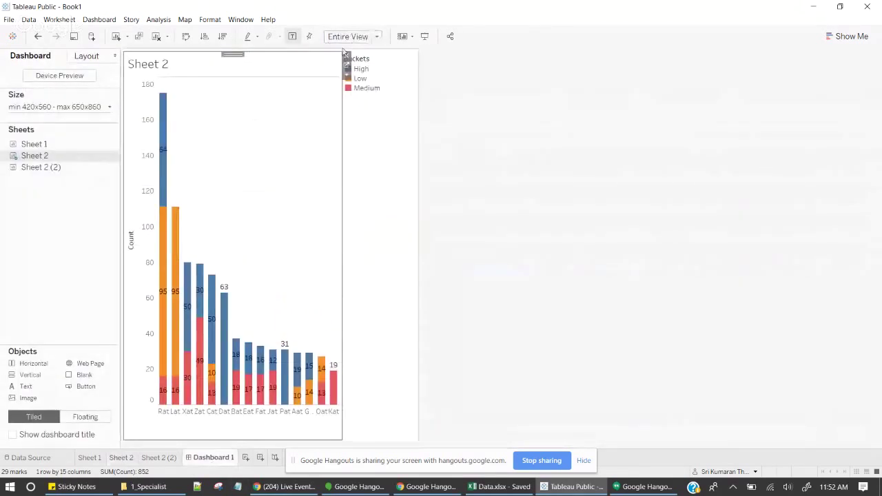
click(369, 39)
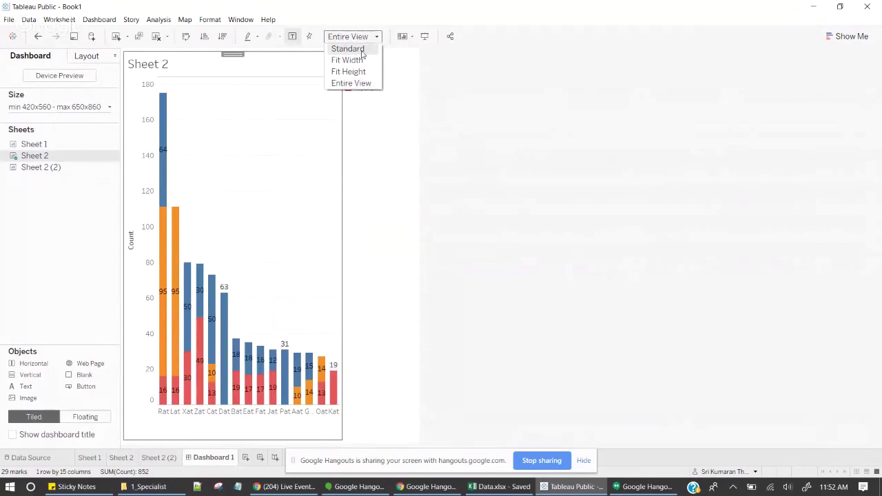
click(352, 72)
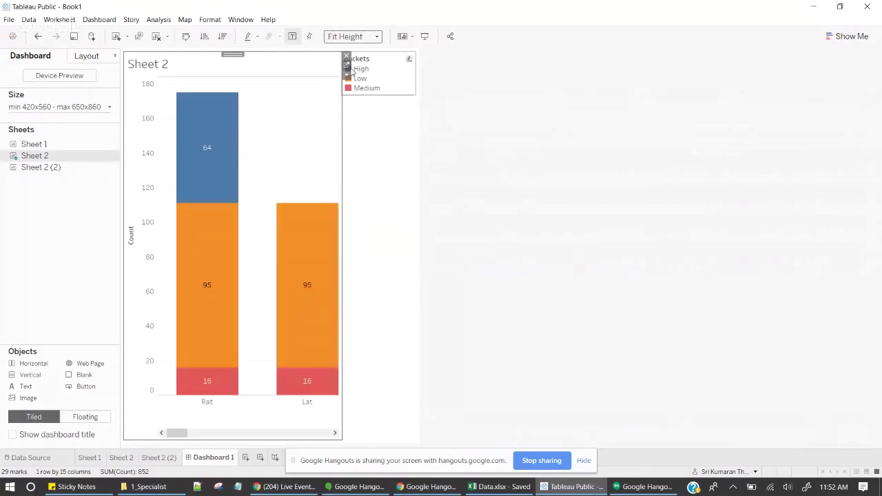
- Set the dashboard to a fixed custom size of 1820 × 860 px
click(78, 108)
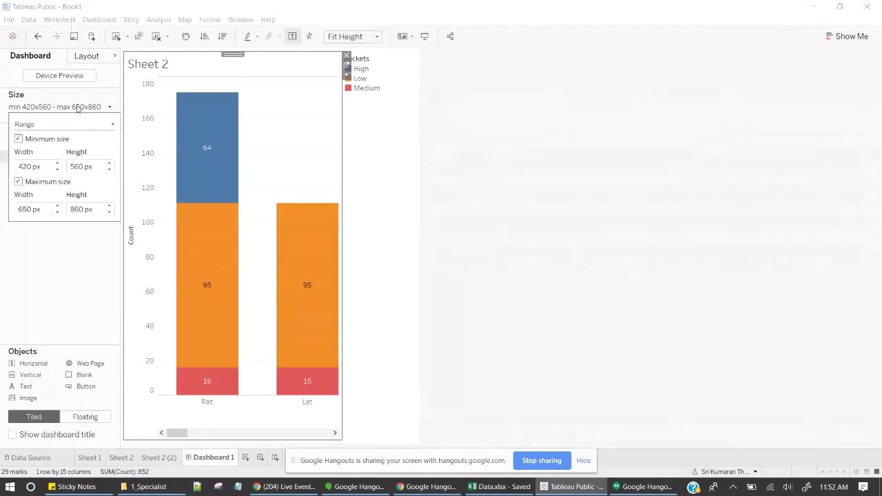
click(50, 127)
click(49, 136)
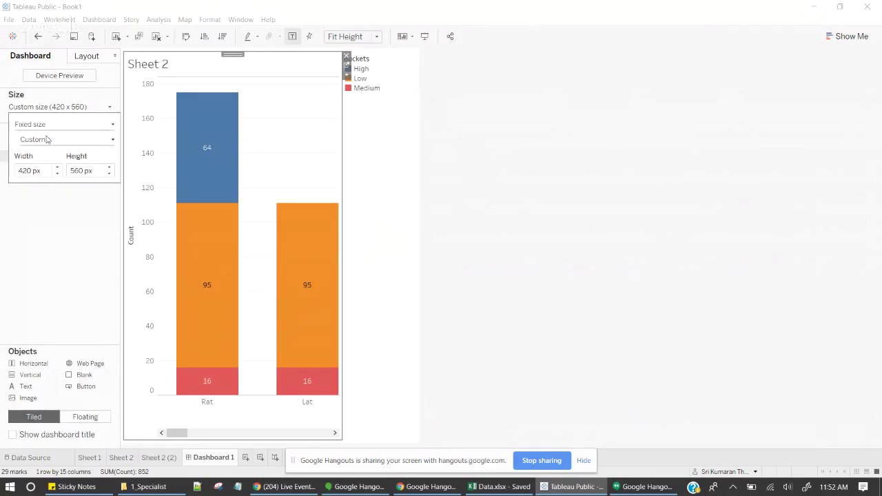
click(59, 142)
double_click(59, 170)
text(720)
key(Return)
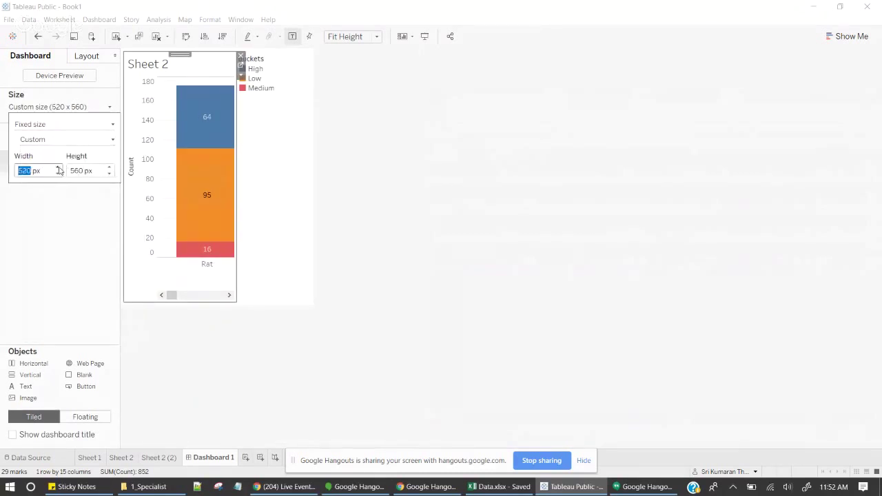
text(1520)
key(Return)
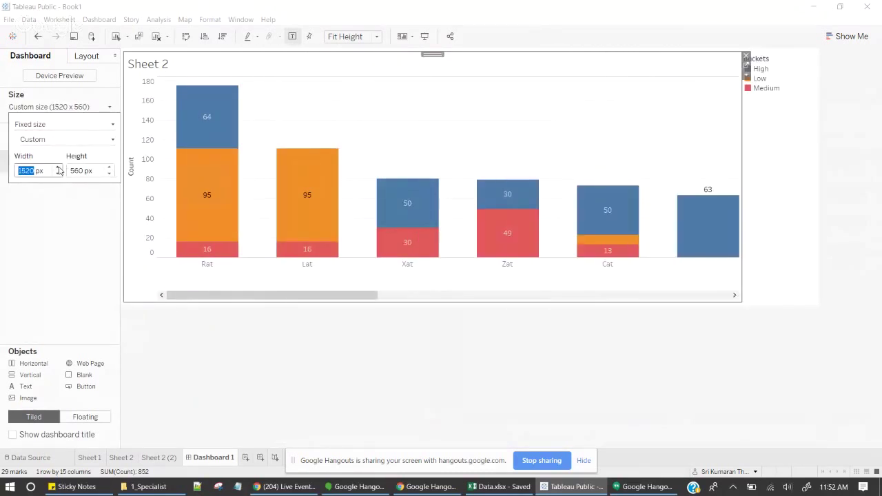
key(Tab)
text(860)
key(Return)
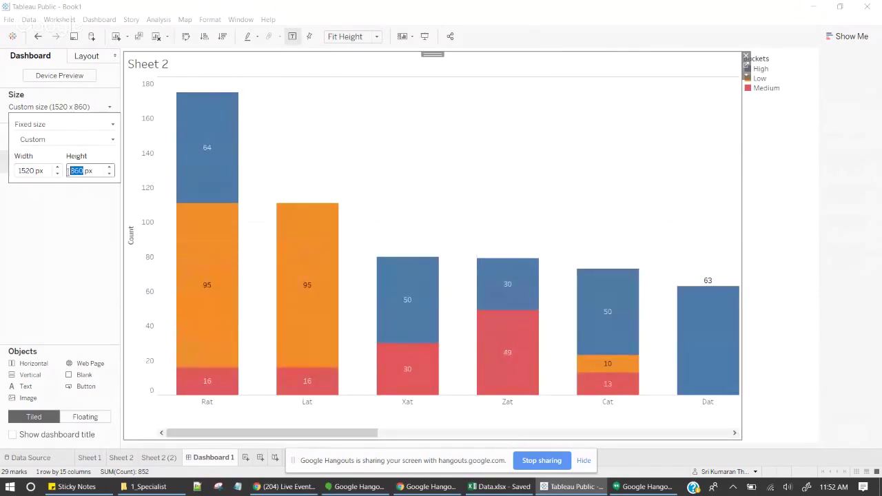
double_click(61, 170)
text(1820)
key(Return)
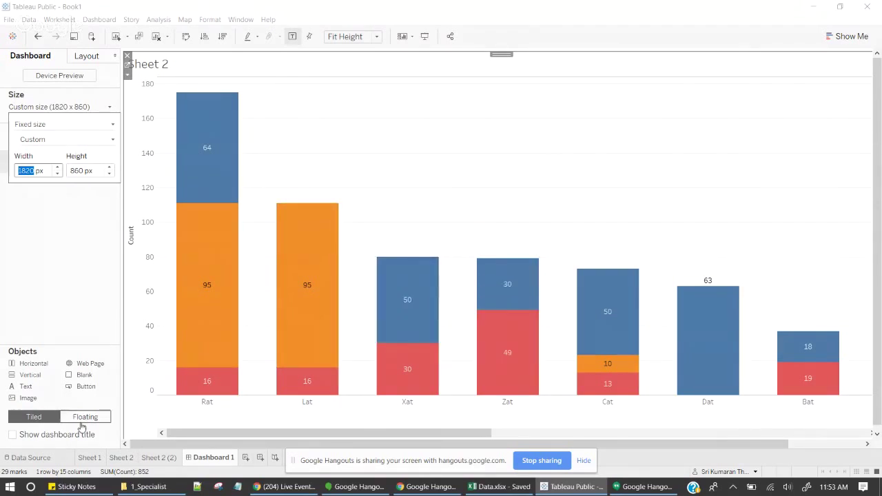
- Return to Sheet 2 and review INDEX()'s Specific Dimensions table calculation settings
click(122, 458)
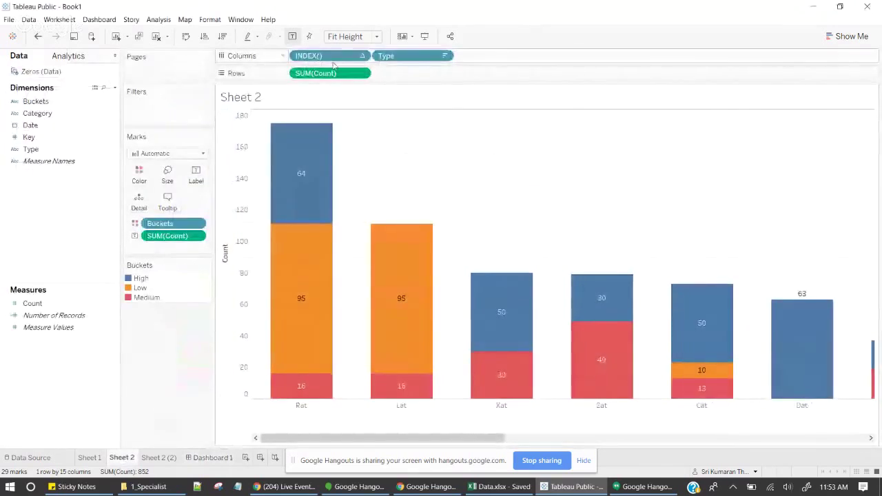
mouse_move(326, 204)
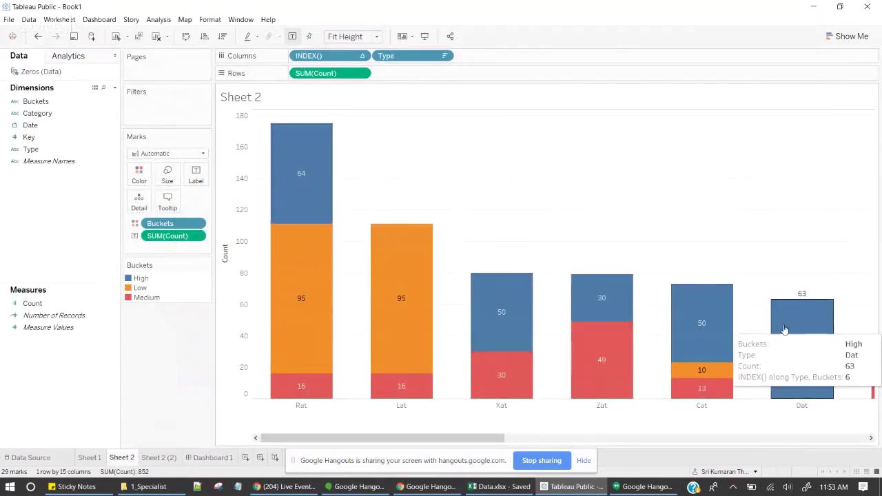
mouse_move(328, 227)
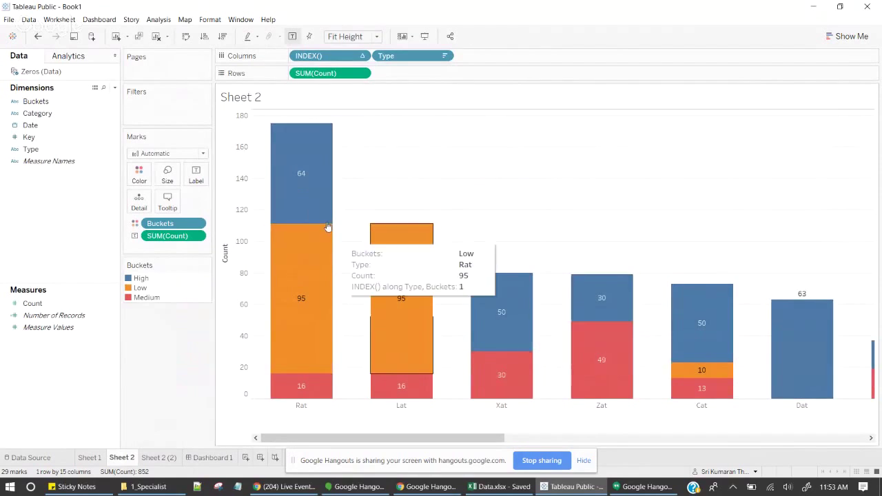
click(361, 56)
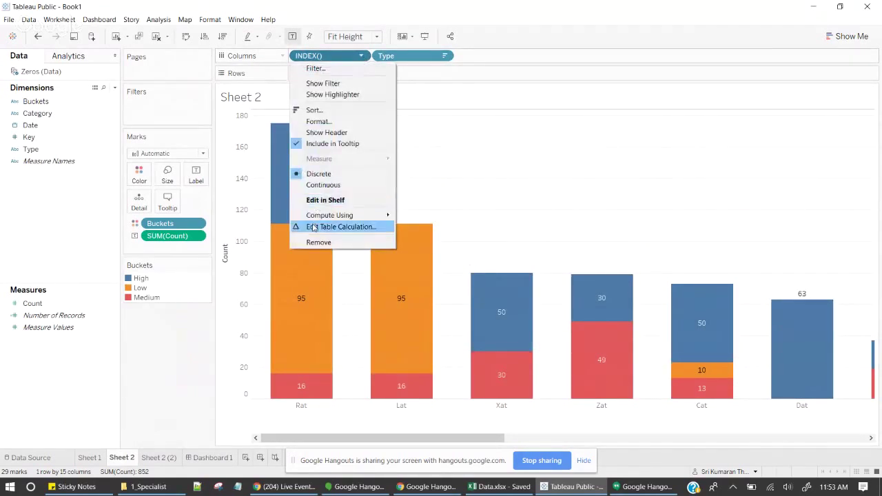
click(312, 223)
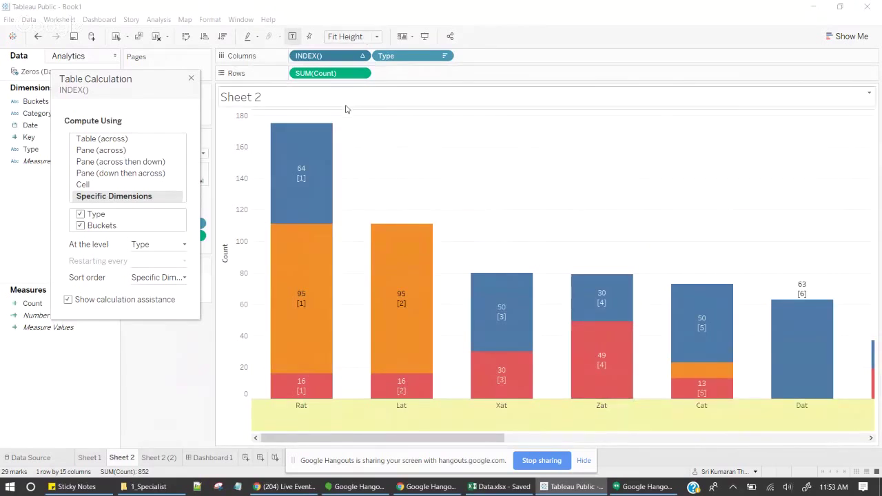
click(192, 80)
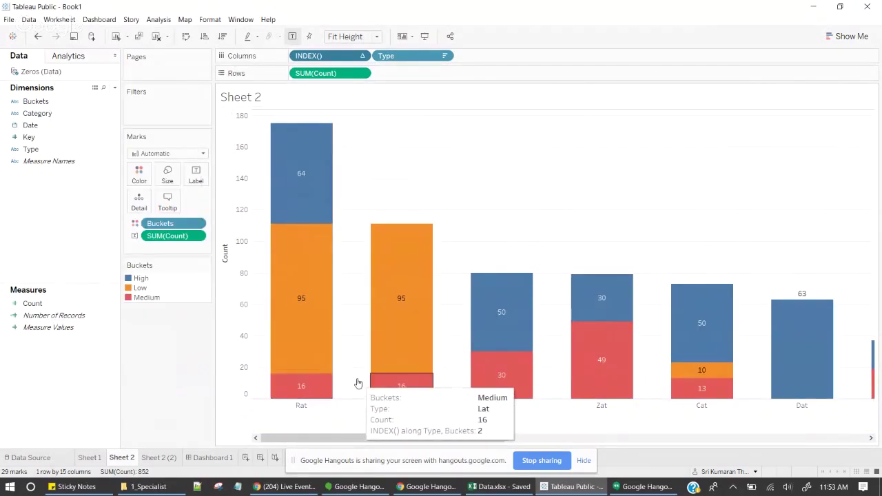